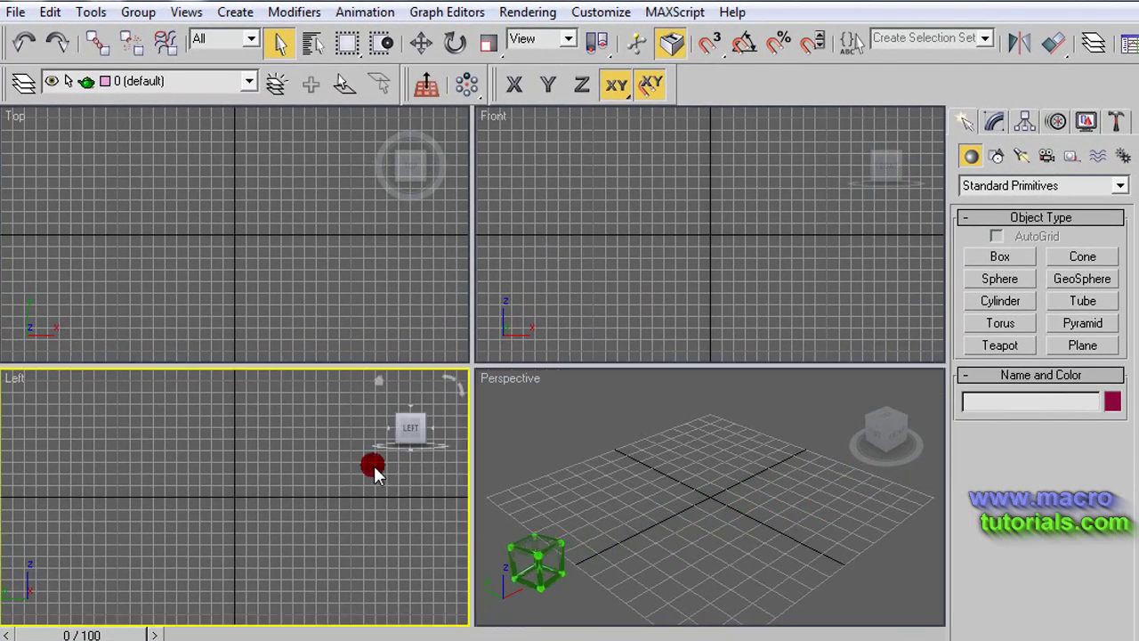
# Cycle through the Left, Perspective, Top and Front viewports, then return to the 3DCenter blueprint page.
pyautogui.click(374, 466)
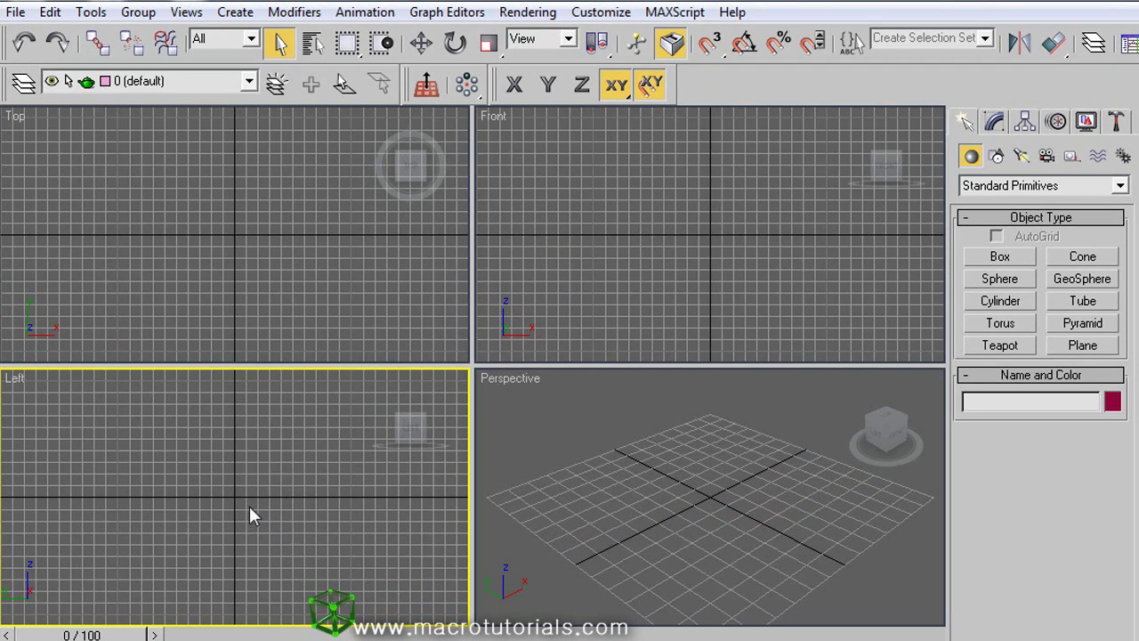
pyautogui.click(707, 516)
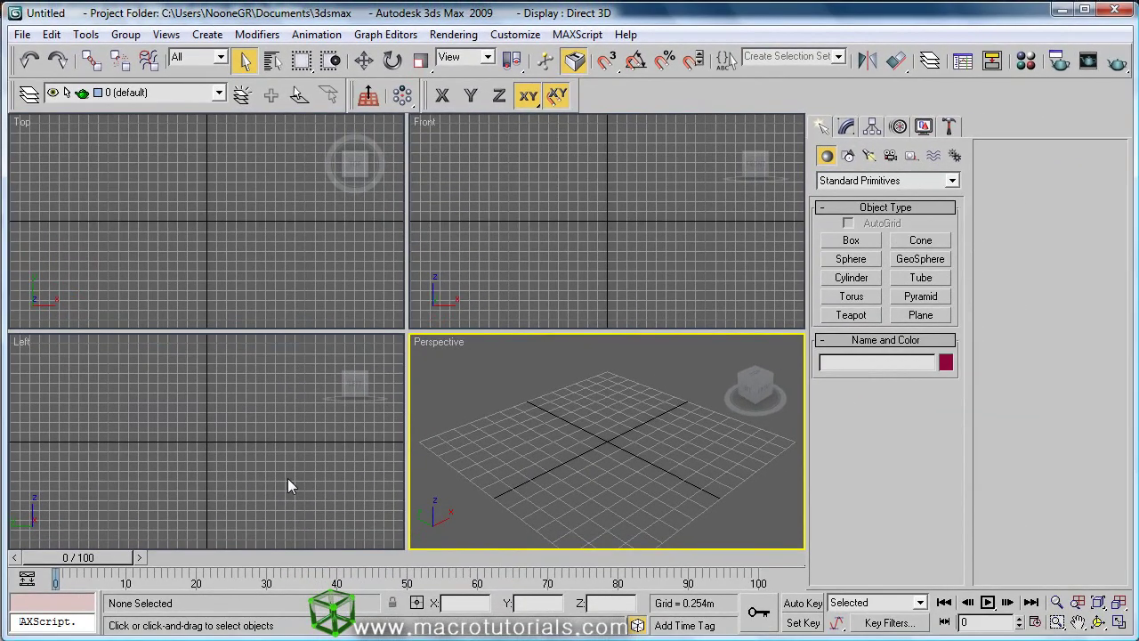
pyautogui.click(294, 436)
pyautogui.click(243, 239)
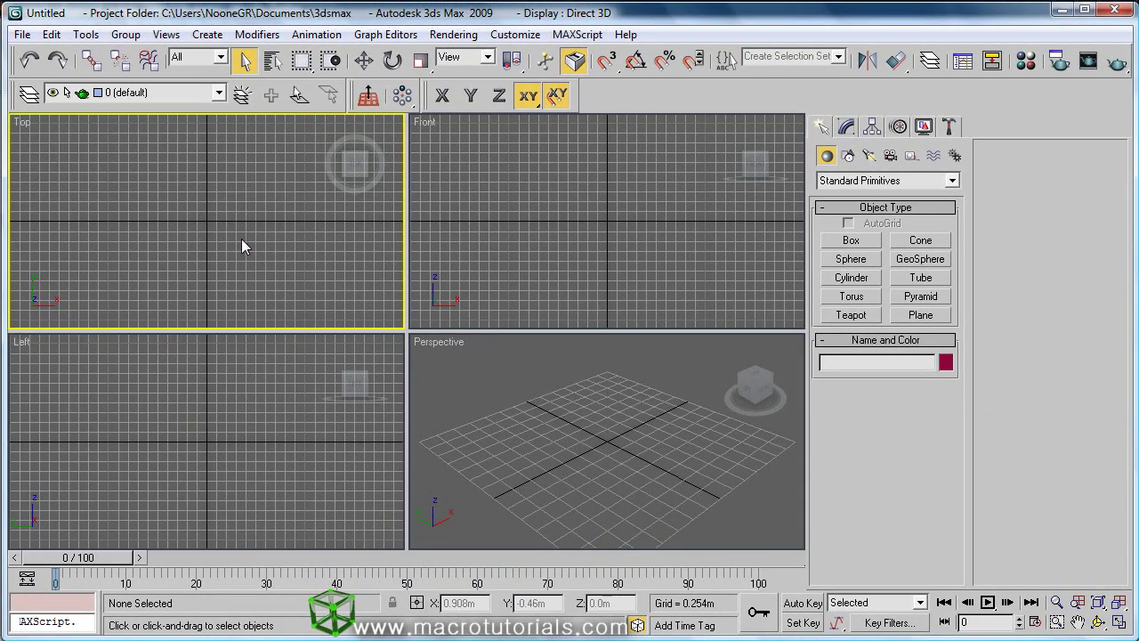
pyautogui.click(512, 227)
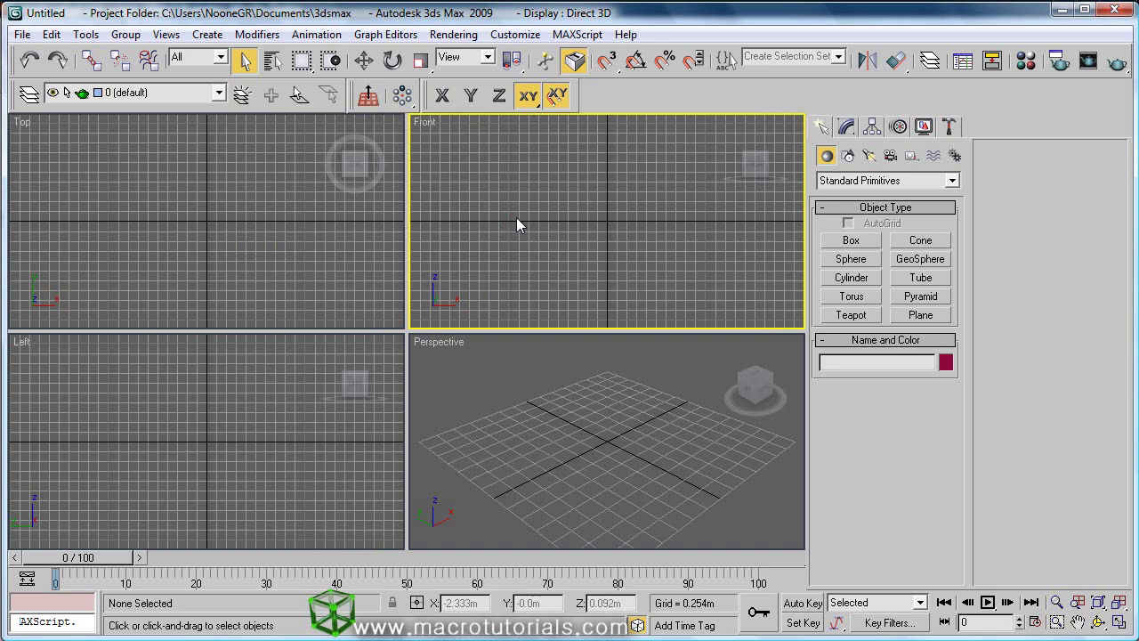
pyautogui.click(554, 393)
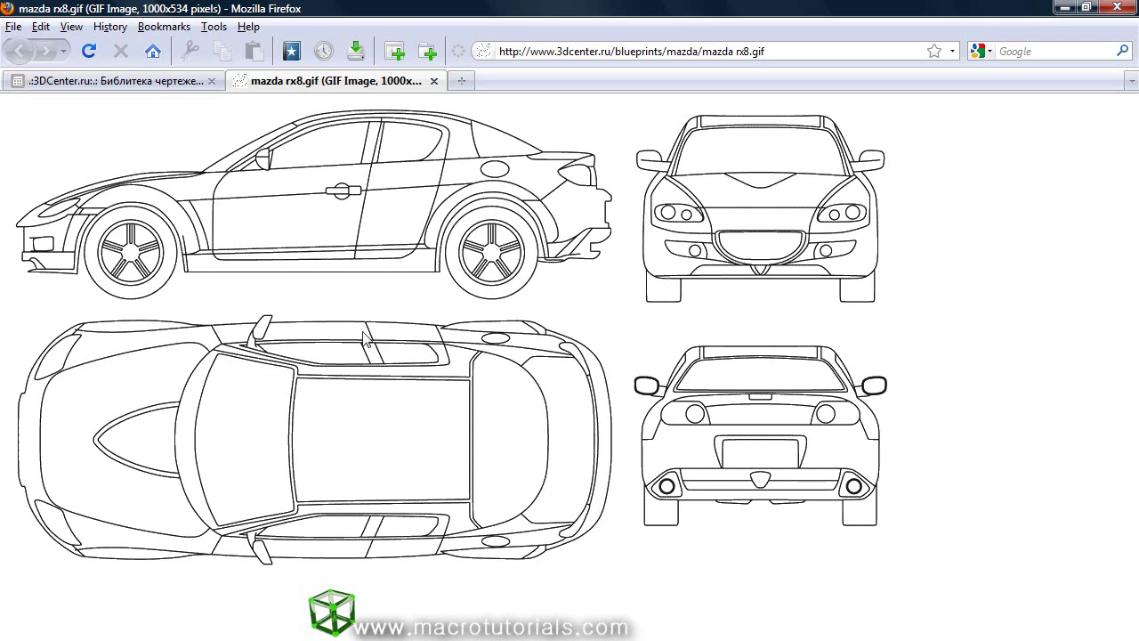
pyautogui.click(151, 80)
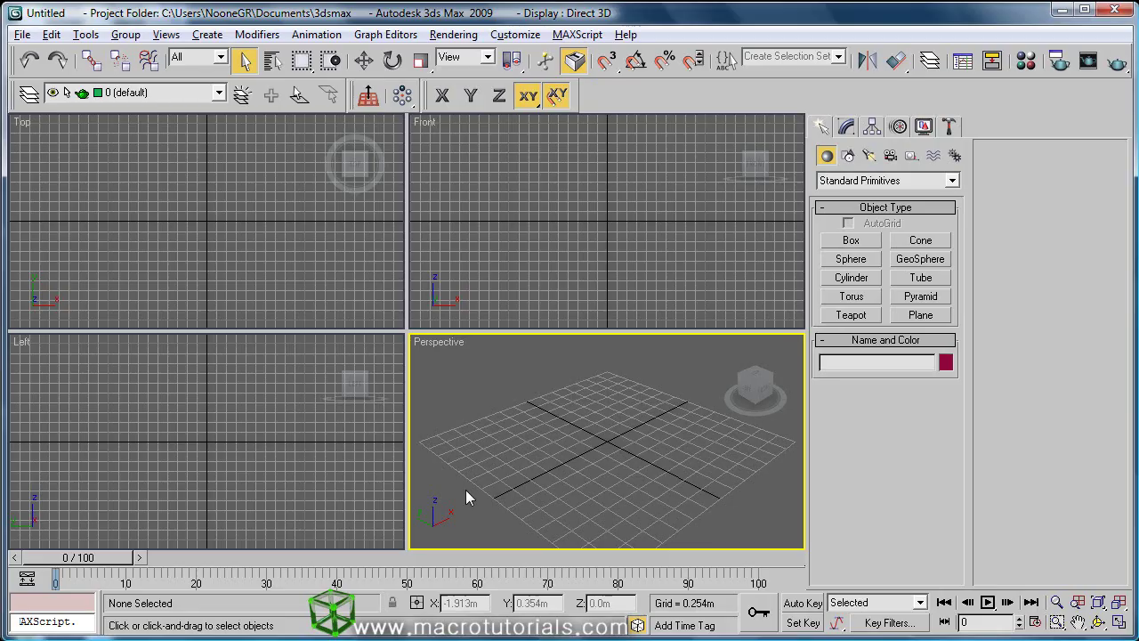
pyautogui.click(249, 504)
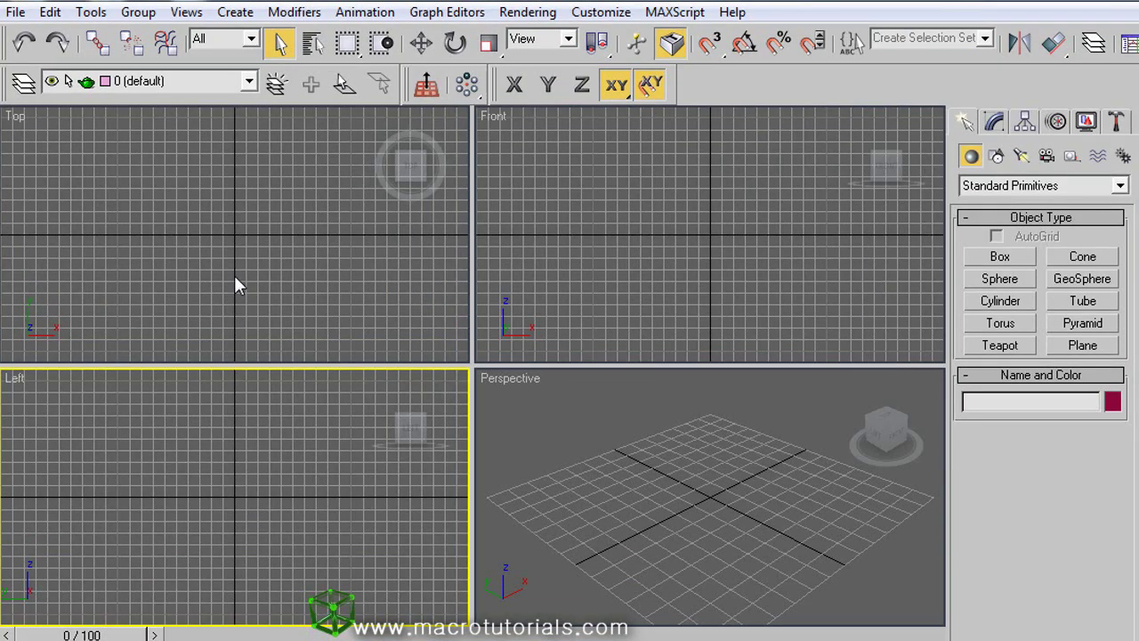
# Open the Top viewport's Viewport Background settings from the Views menu, cancel, reopen with Alt+B, and start choosing a file.
pyautogui.click(198, 219)
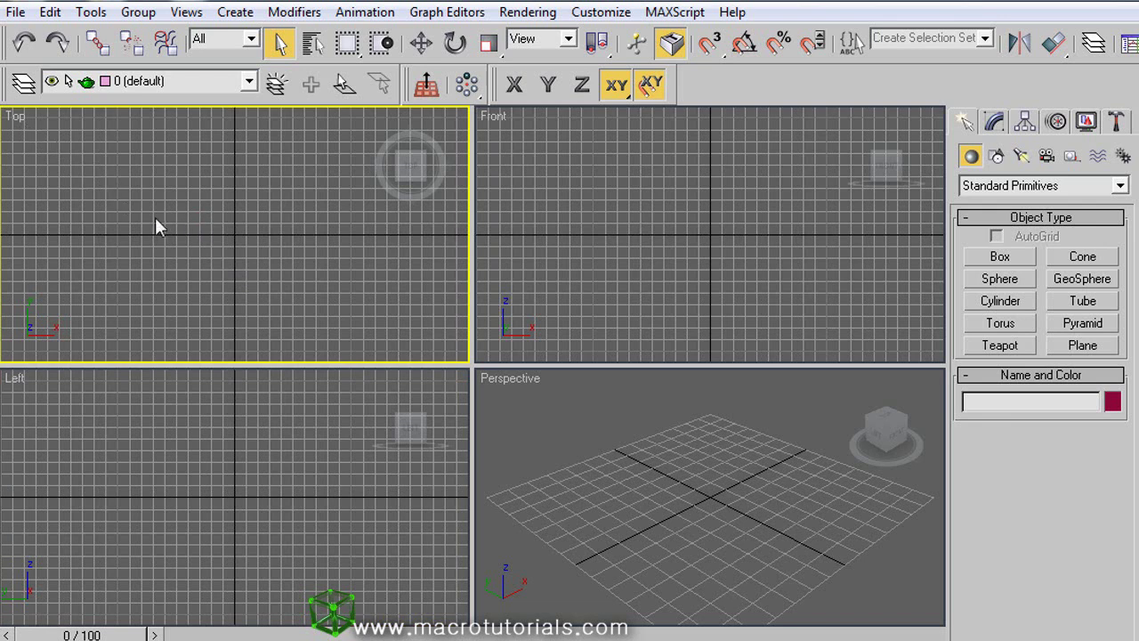
pyautogui.click(186, 12)
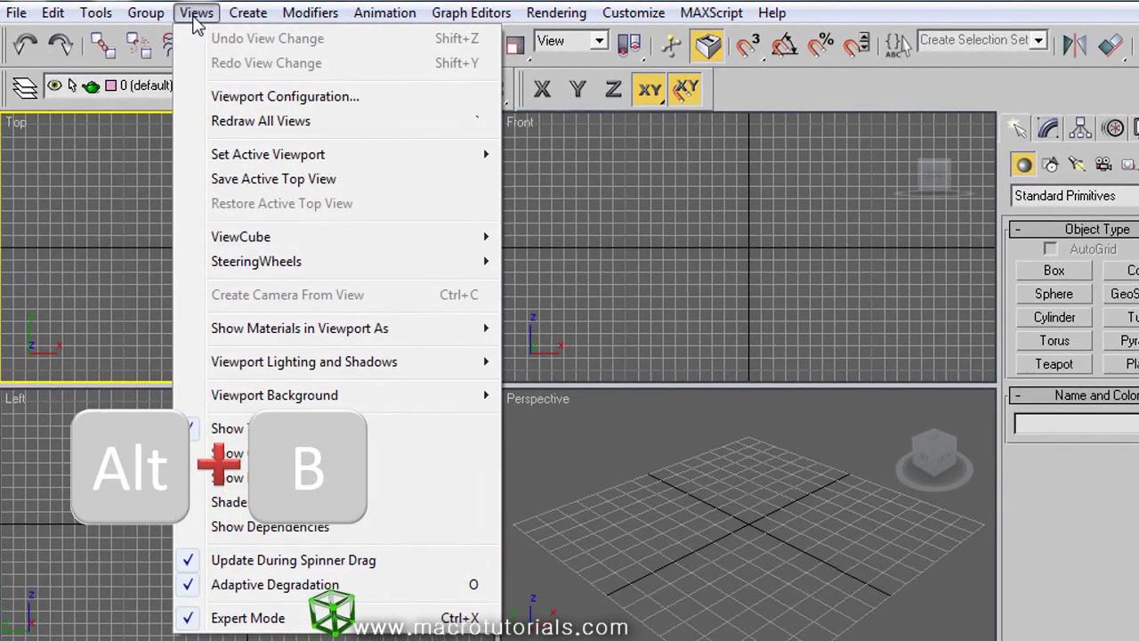
pyautogui.moveTo(327, 402)
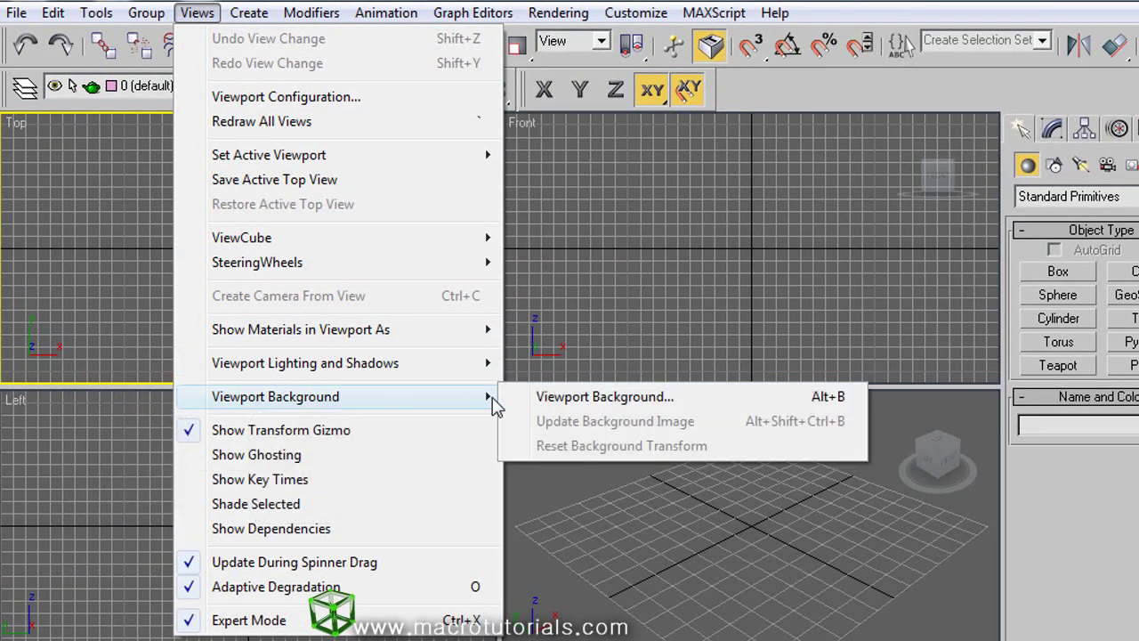
pyautogui.click(539, 399)
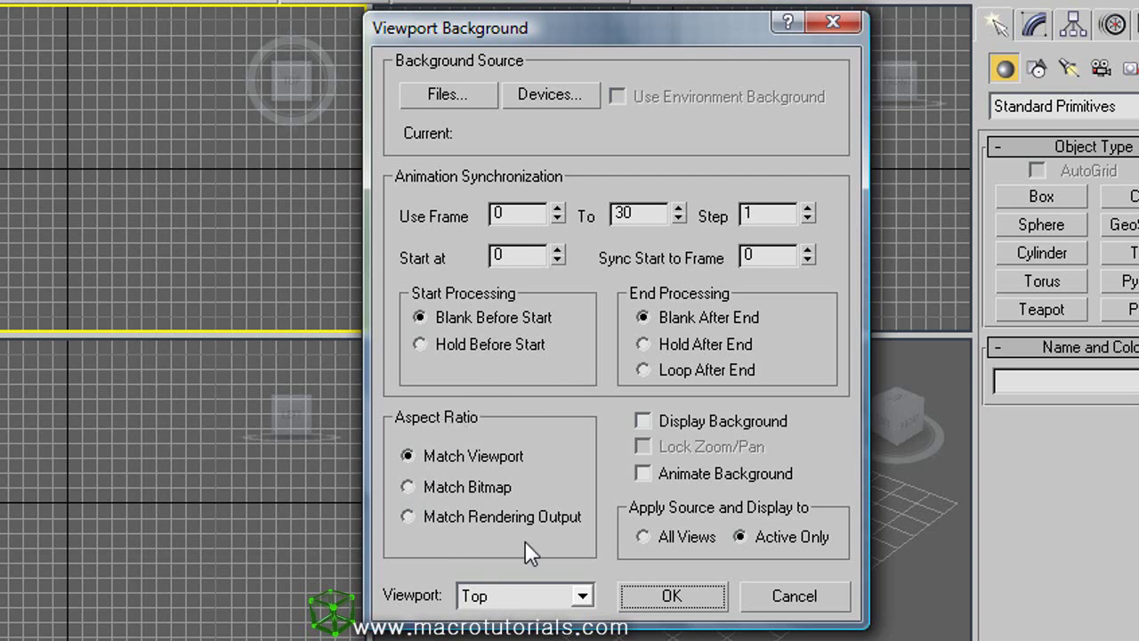
pyautogui.click(773, 590)
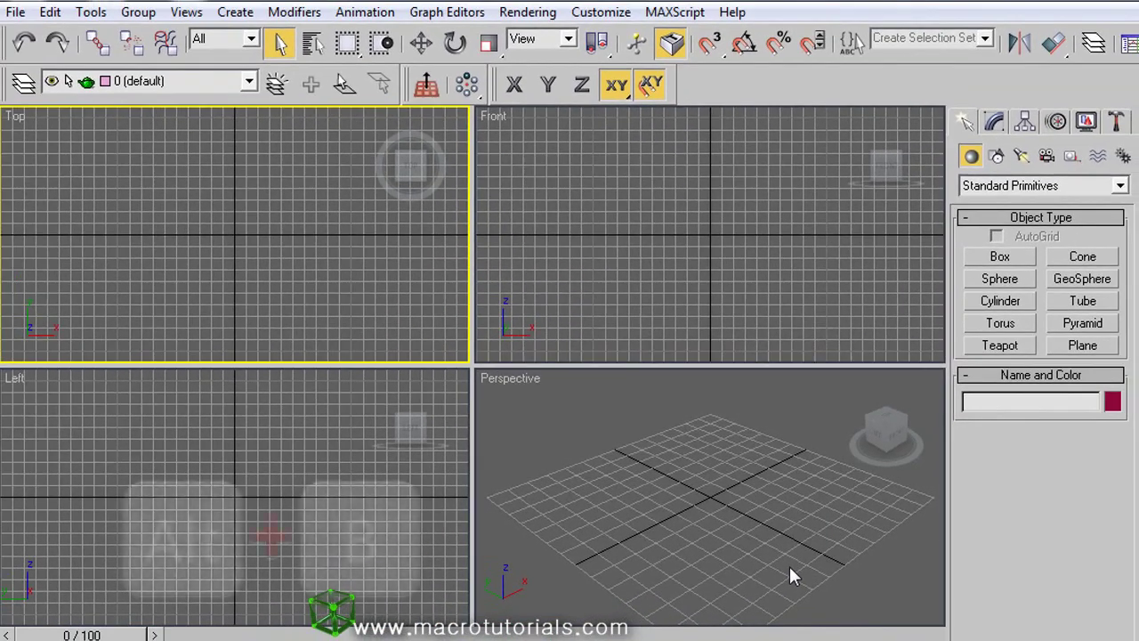
pyautogui.hotkey('alt', 'b')
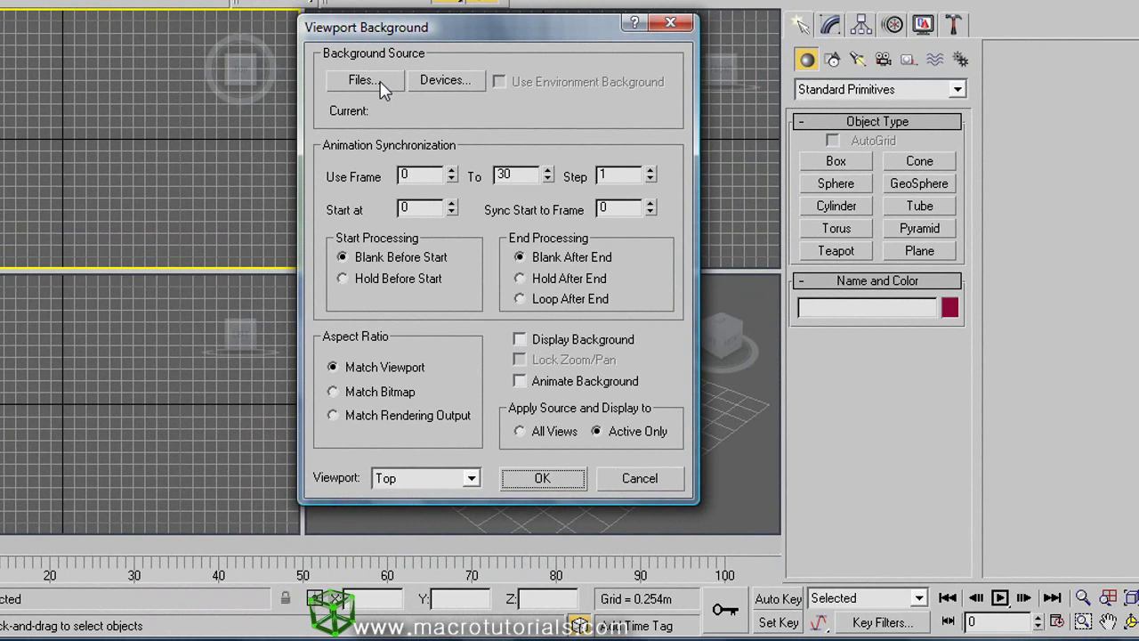
pyautogui.click(521, 163)
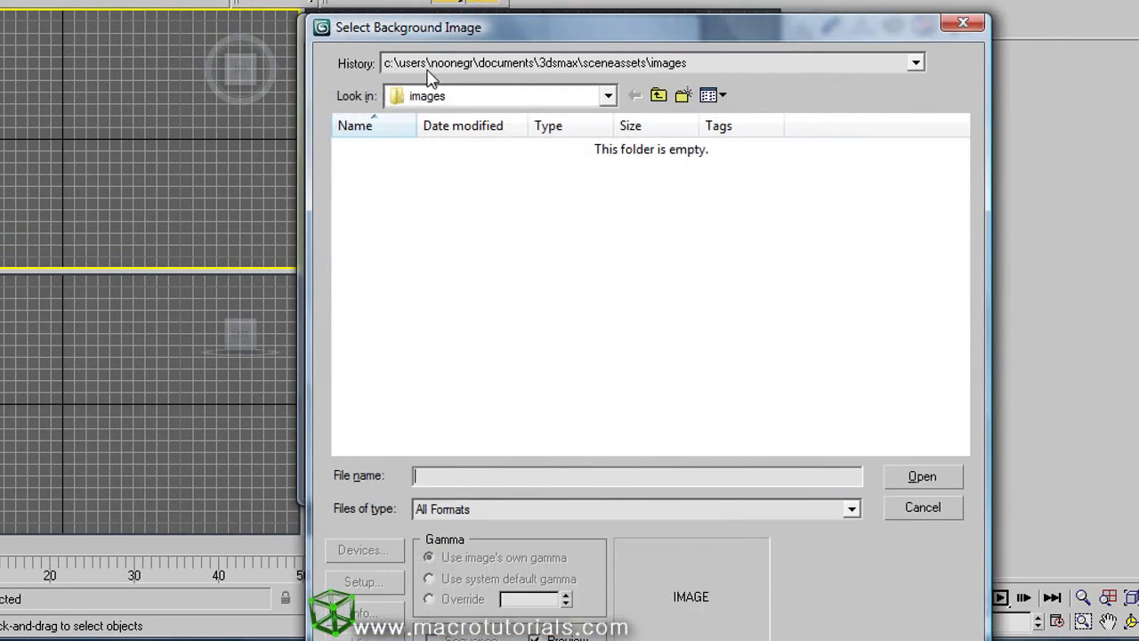
# Browse to the Desktop folder and load the Top blueprint image as the background source.
pyautogui.click(486, 99)
pyautogui.click(486, 117)
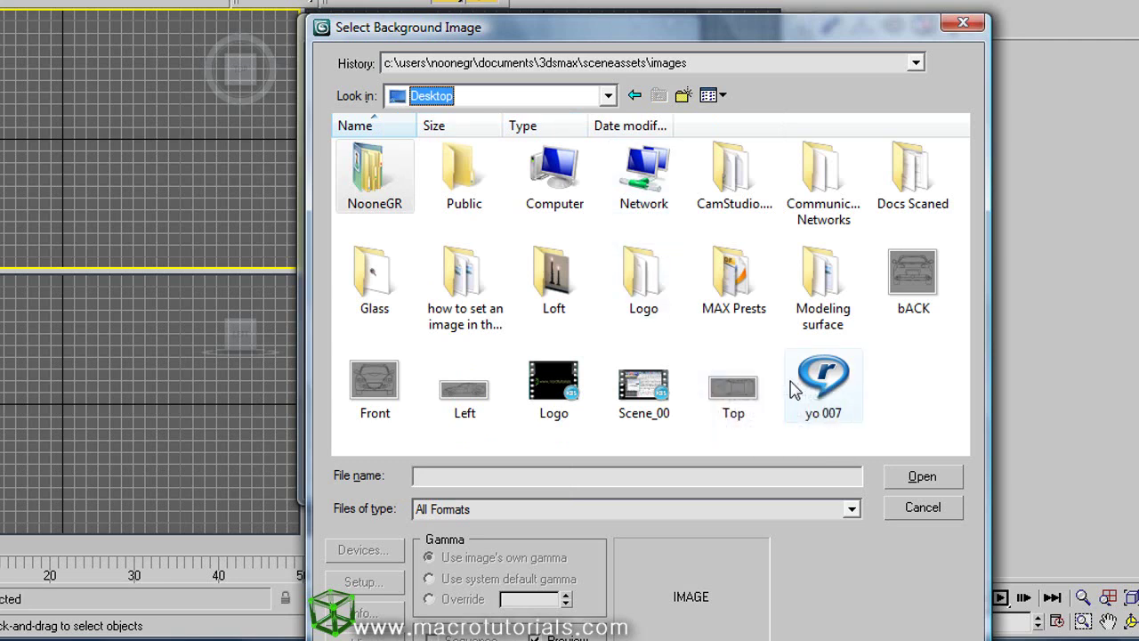
pyautogui.click(722, 388)
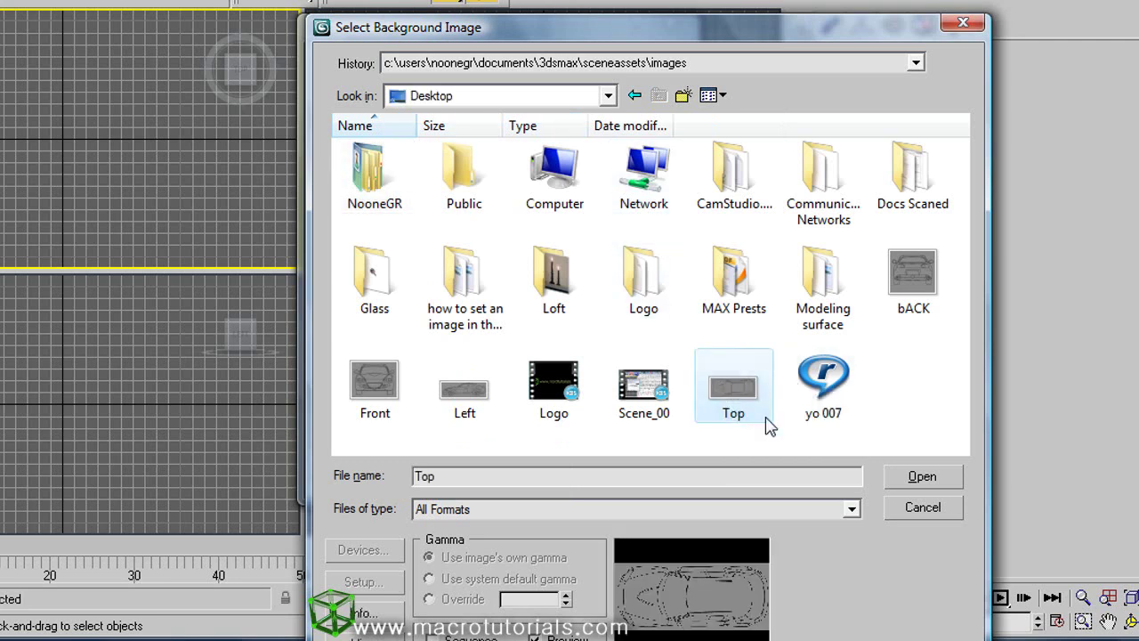
pyautogui.click(917, 479)
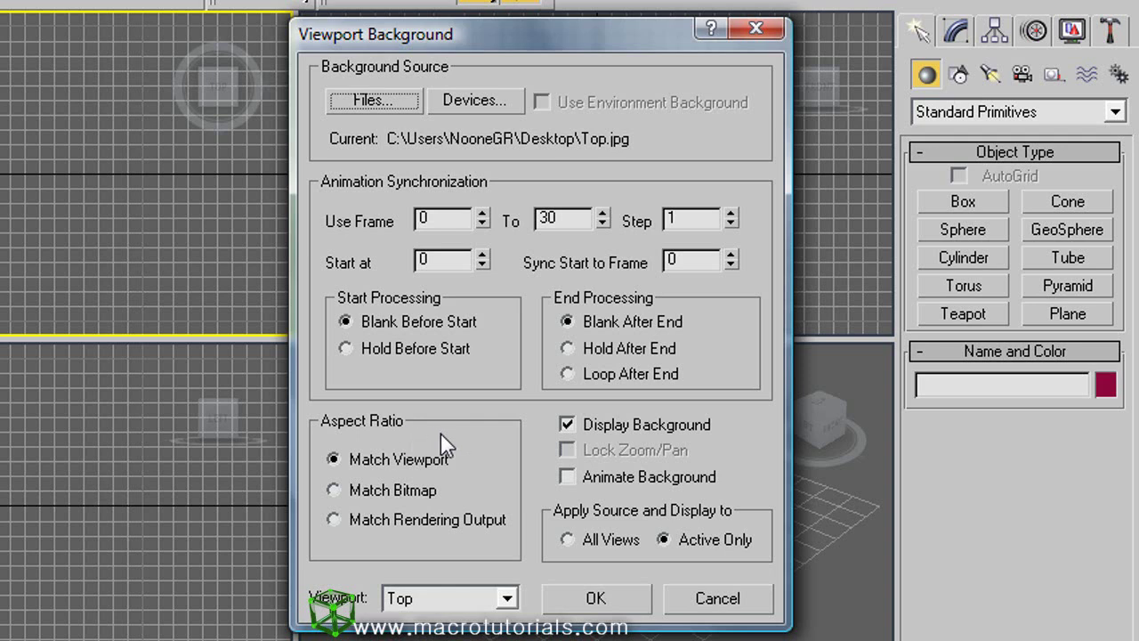
# Try the Match Bitmap and Match Rendering Output aspect ratios, then return to Match Viewport.
pyautogui.click(375, 461)
pyautogui.click(397, 498)
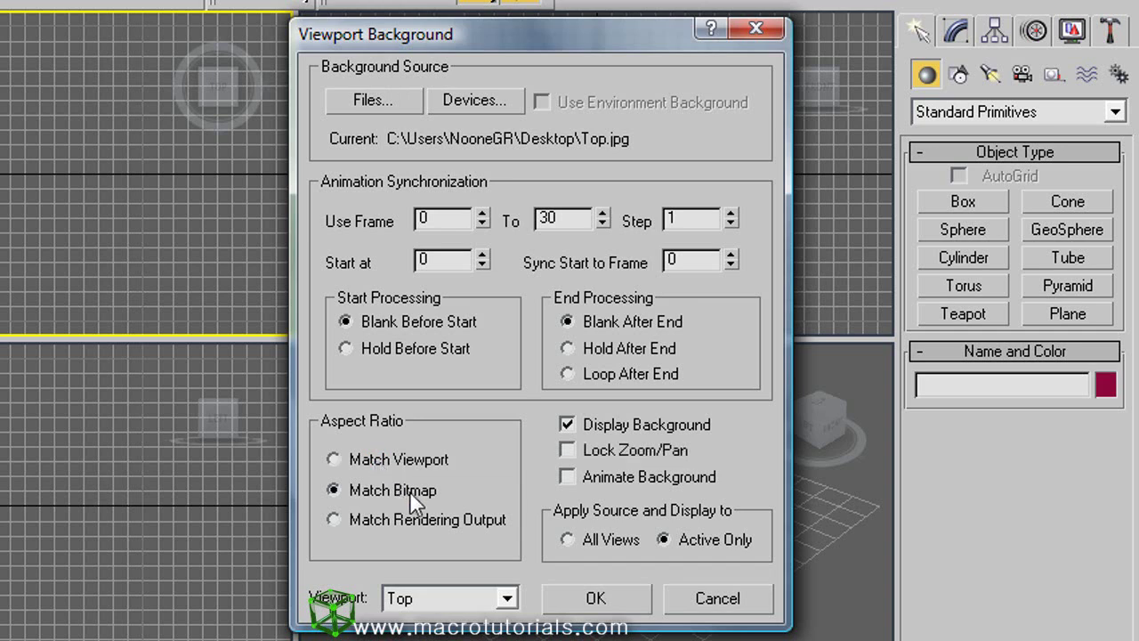
pyautogui.click(396, 520)
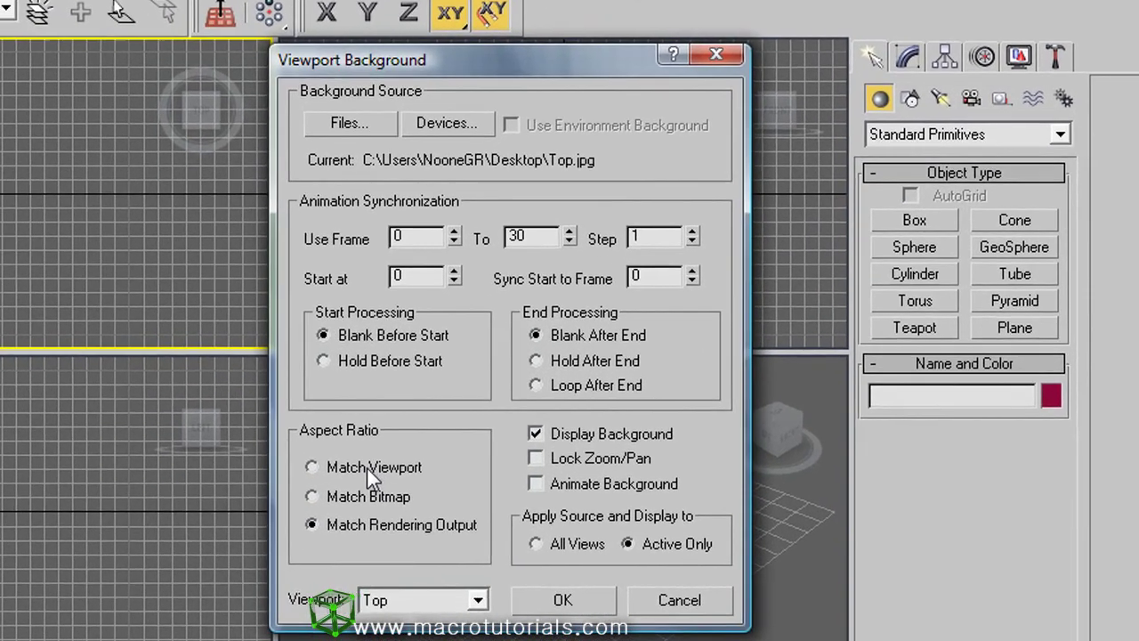
pyautogui.click(303, 488)
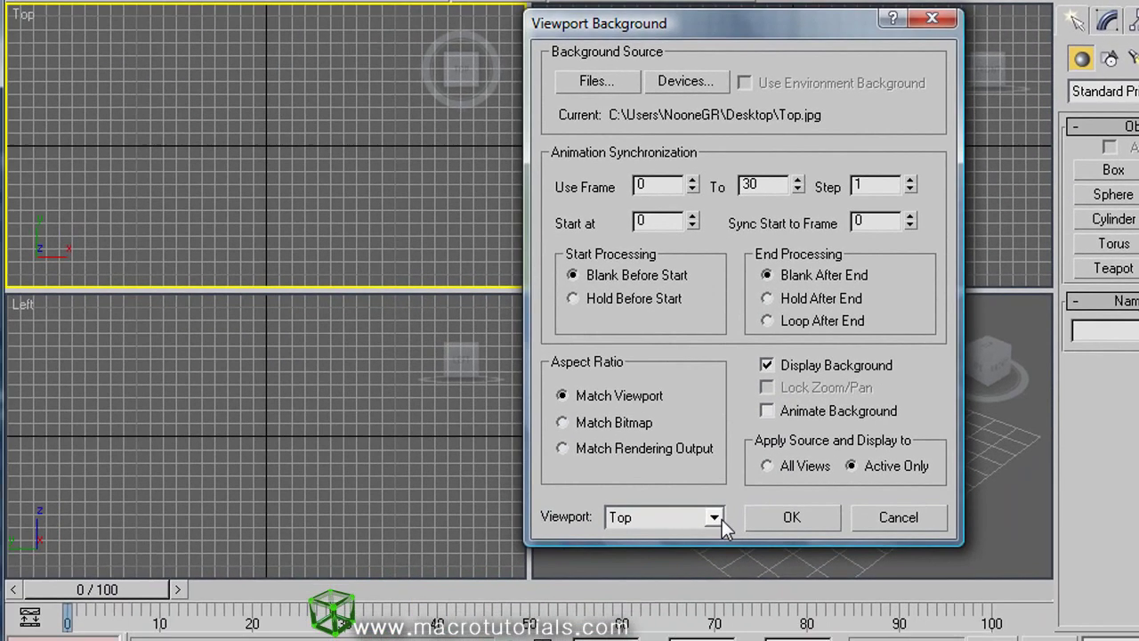
# Keep Top as the target viewport and apply the car background.
pyautogui.click(506, 598)
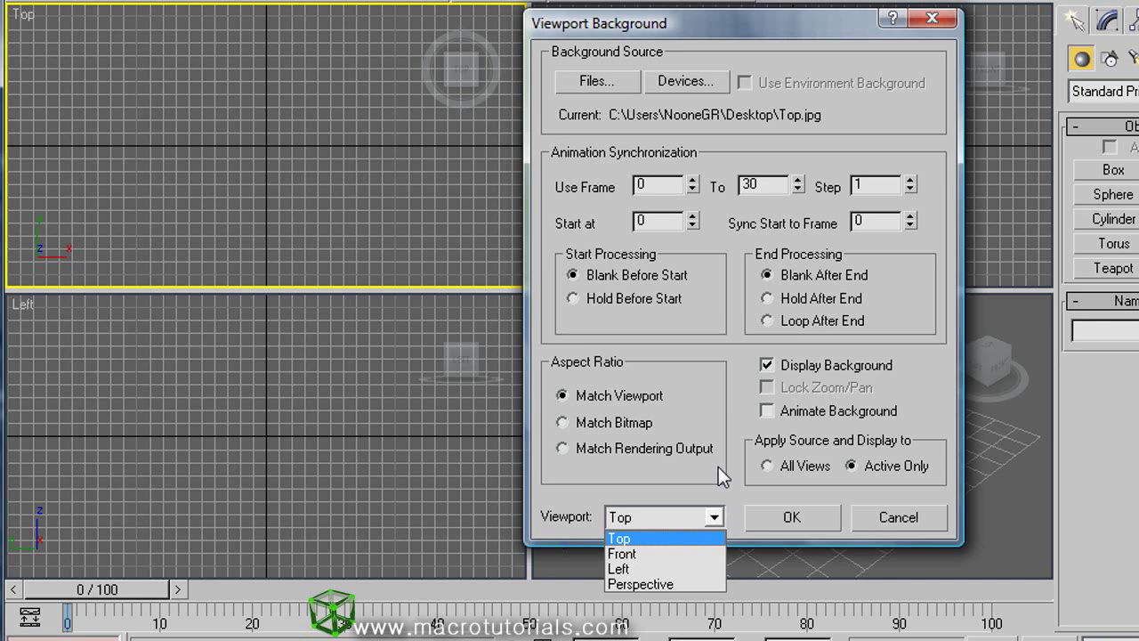
pyautogui.click(740, 454)
pyautogui.click(775, 517)
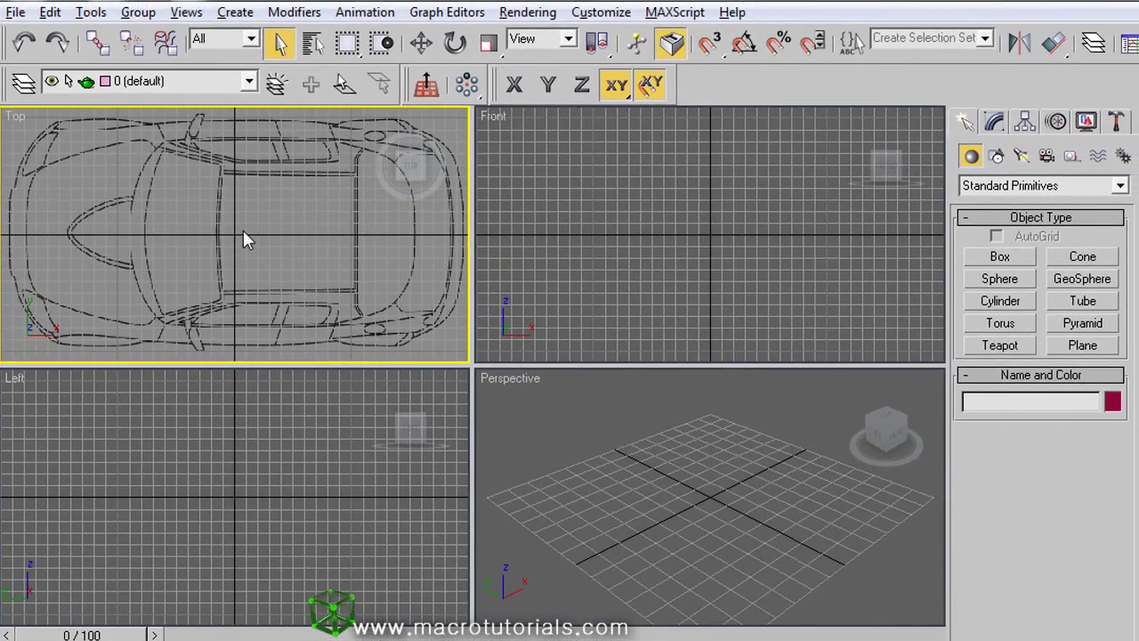
# Pan the Top view across the blueprint, then open the Left viewport's background settings with Alt+B.
pyautogui.moveTo(246, 242); pyautogui.dragTo(272, 231, button='middle')
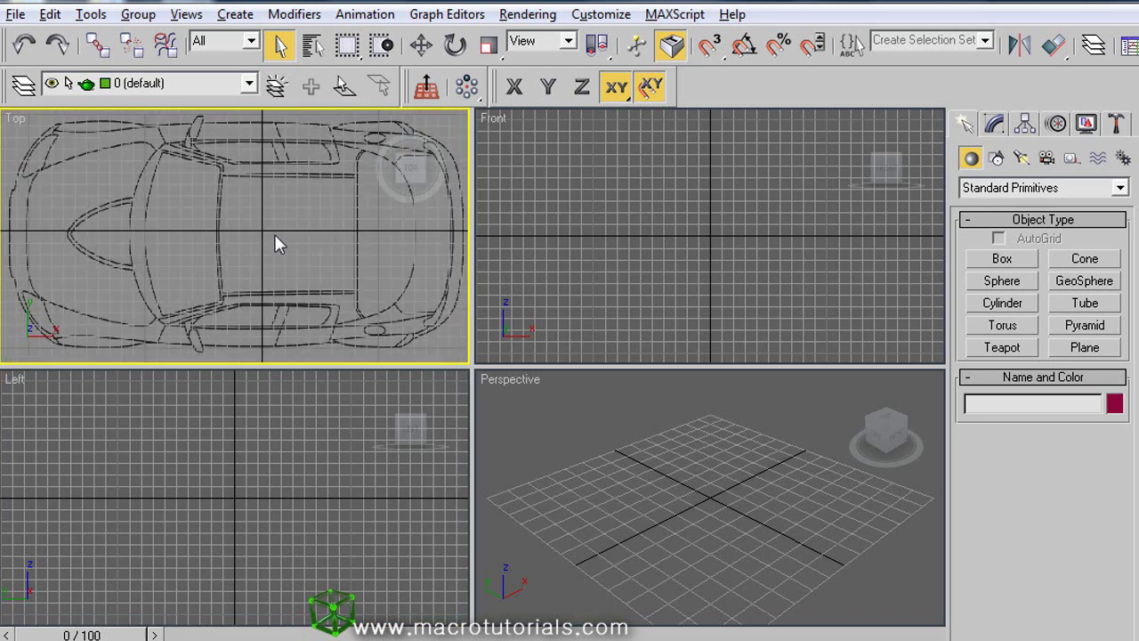
pyautogui.moveTo(274, 234); pyautogui.dragTo(298, 229, button='middle')
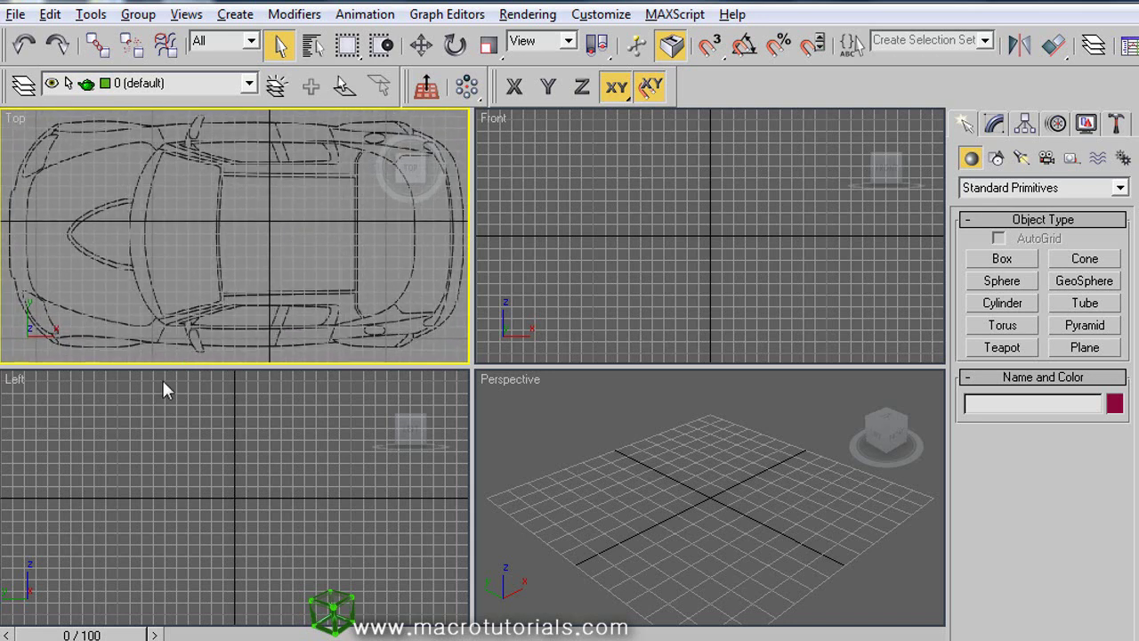
pyautogui.click(207, 442)
pyautogui.hotkey('alt', 'b')
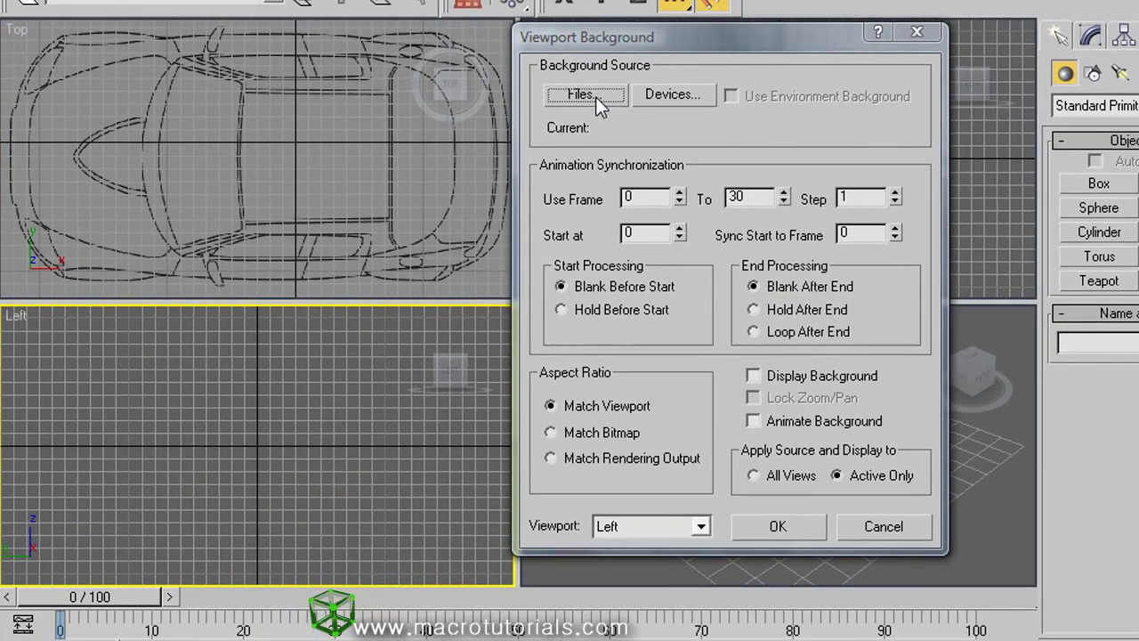
# Load Left.jpg from the Desktop with Match Bitmap aspect ratio and apply it to the Left viewport.
pyautogui.click(596, 100)
pyautogui.click(736, 112)
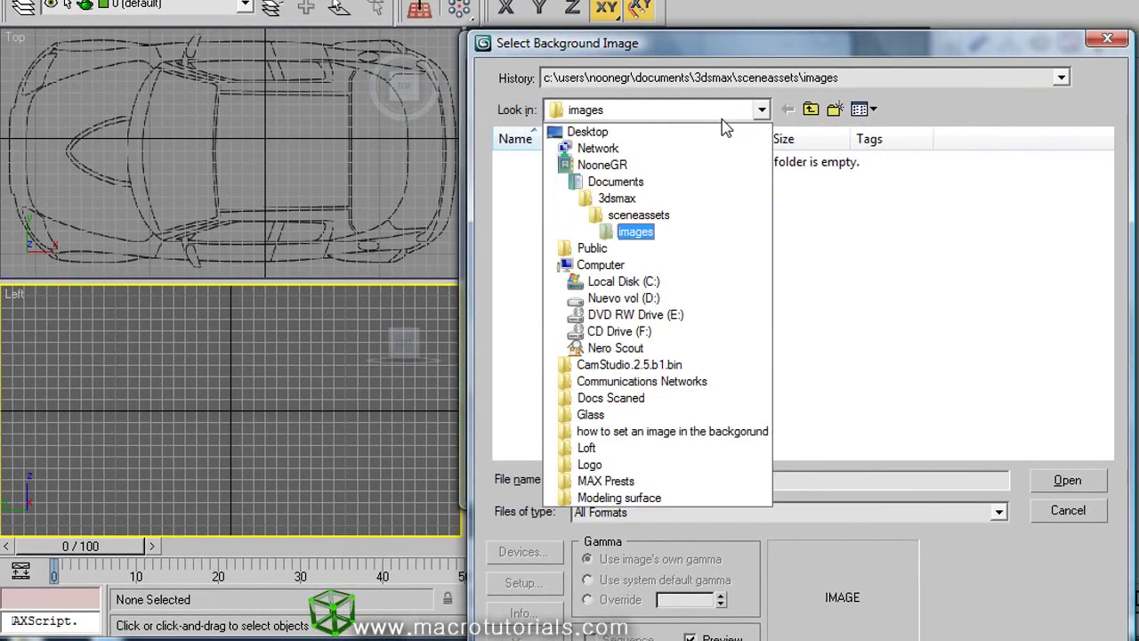
pyautogui.click(697, 136)
pyautogui.click(622, 391)
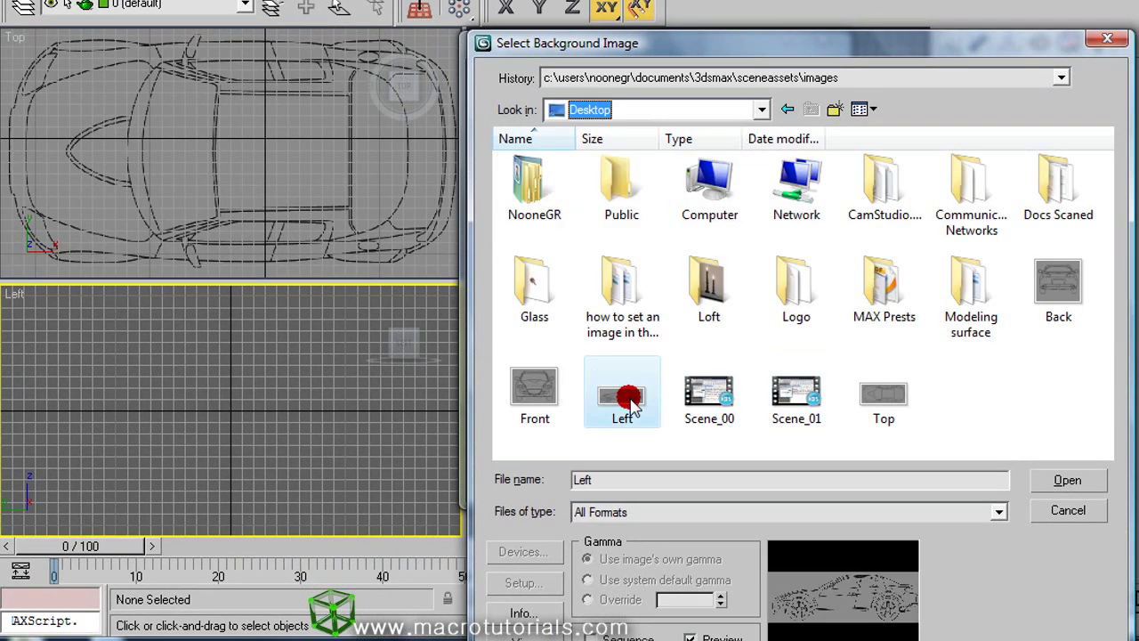
pyautogui.click(1050, 485)
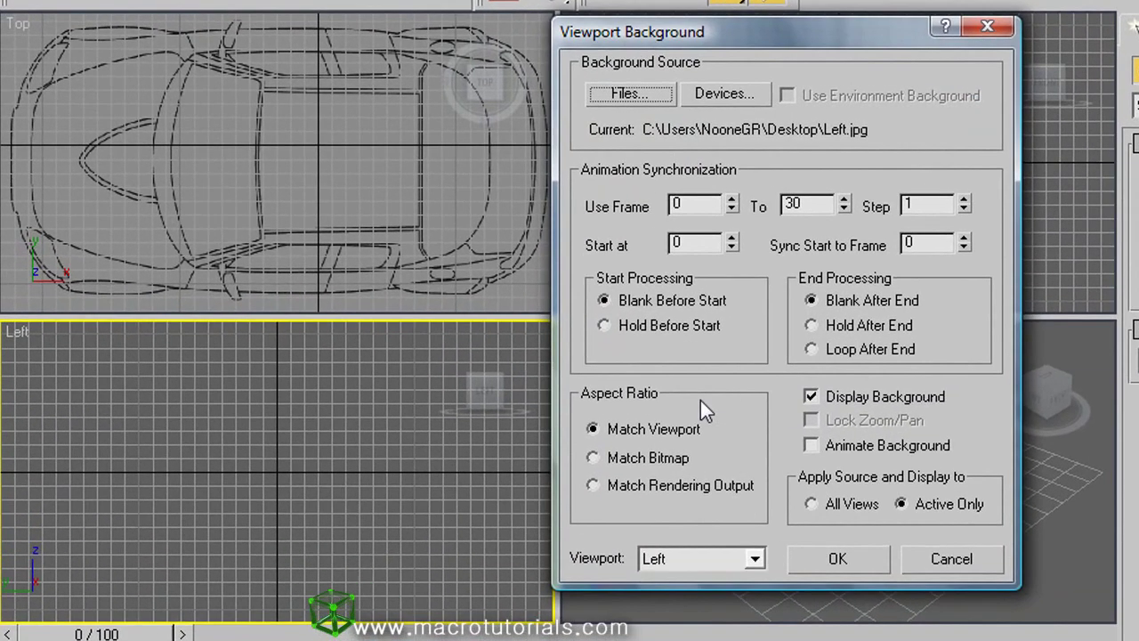
pyautogui.click(659, 467)
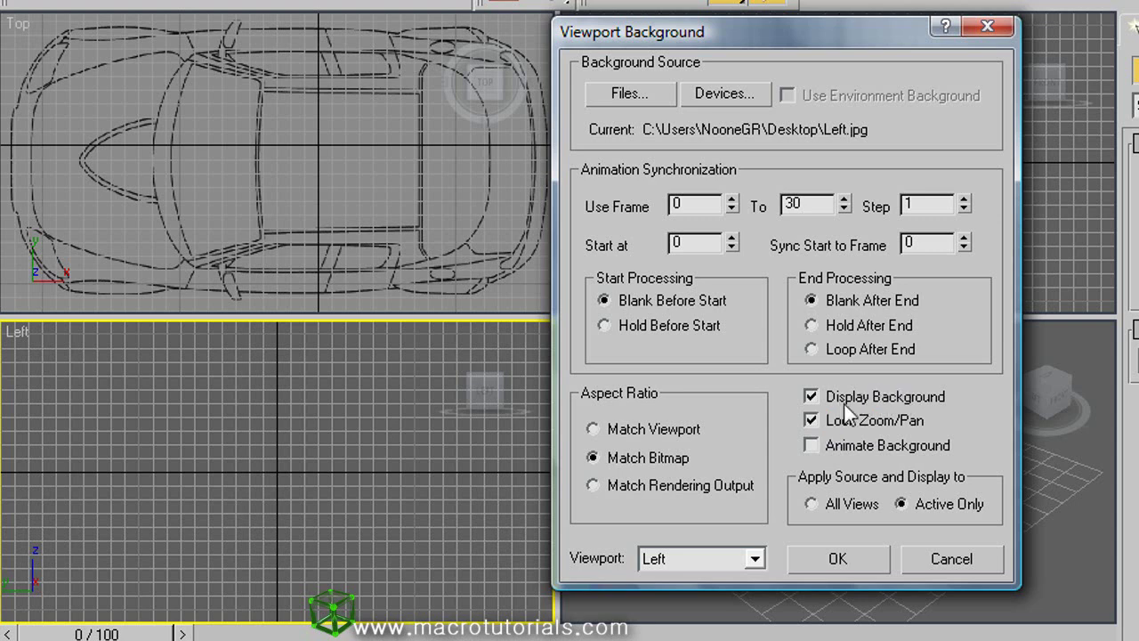
pyautogui.click(849, 557)
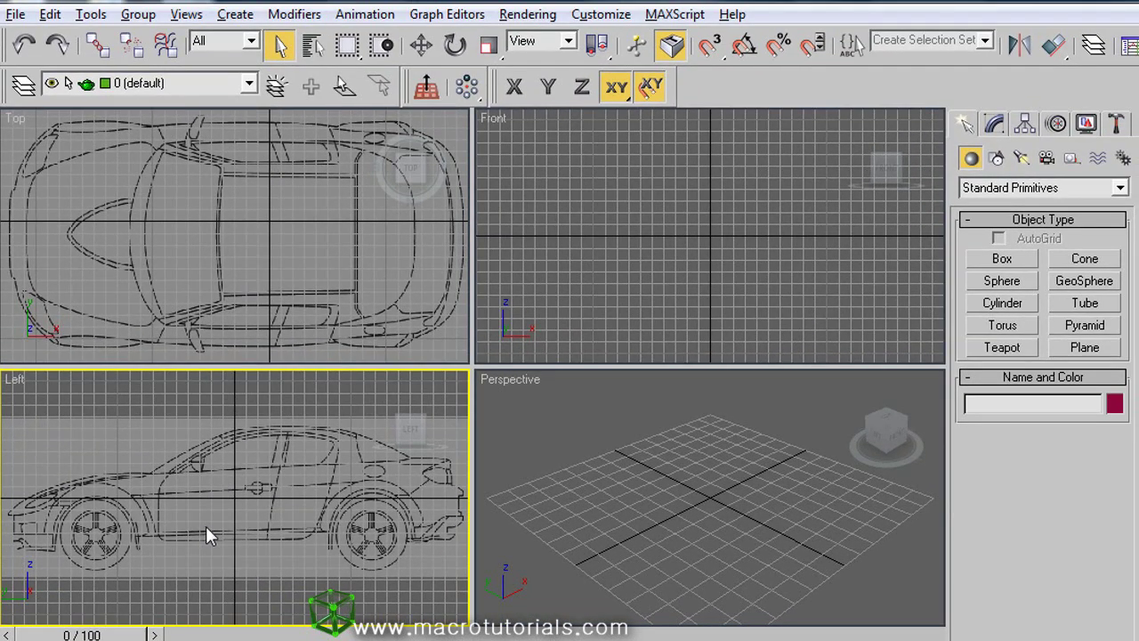
# Pan the Left view and zoom in and out to verify the side blueprint stays locked to the grid.
pyautogui.moveTo(229, 495)
pyautogui.mouseDown(button='middle')
pyautogui.moveTo(261, 483)
pyautogui.moveTo(198, 524)
pyautogui.moveTo(207, 463)
pyautogui.moveTo(228, 514)
pyautogui.moveTo(211, 475)
pyautogui.moveTo(221, 484)
pyautogui.mouseUp(button='middle')
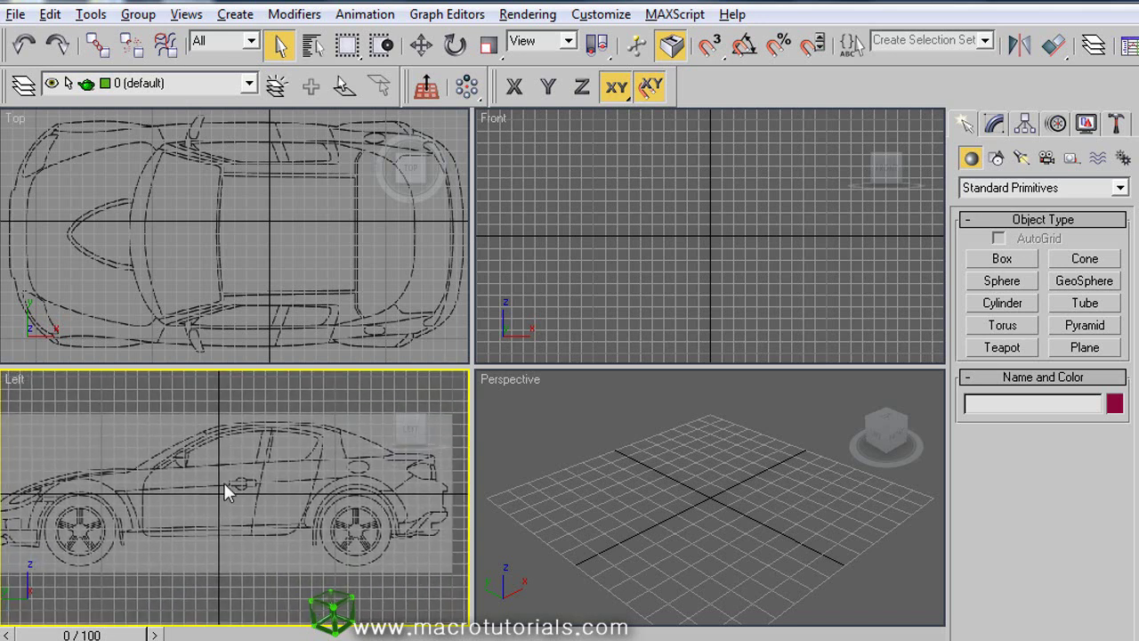
pyautogui.scroll(5, 231, 486)
pyautogui.scroll(-6, 232, 484)
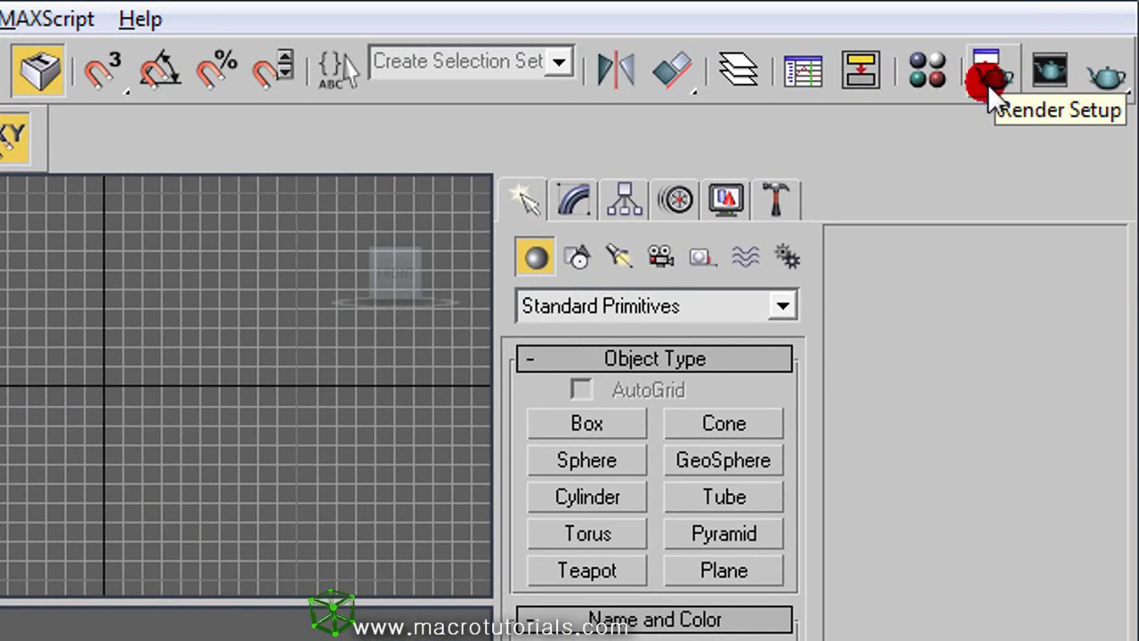
# Check the 640 x 480 output size in Render Setup, close it, and activate the Front viewport.
pyautogui.click(987, 84)
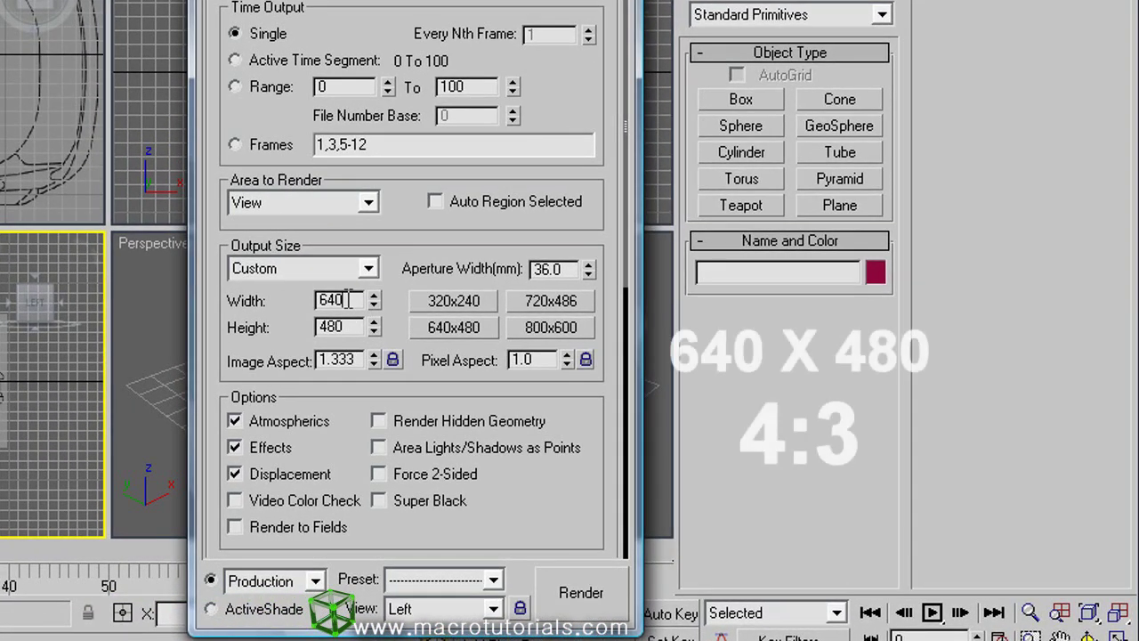
pyautogui.click(346, 326)
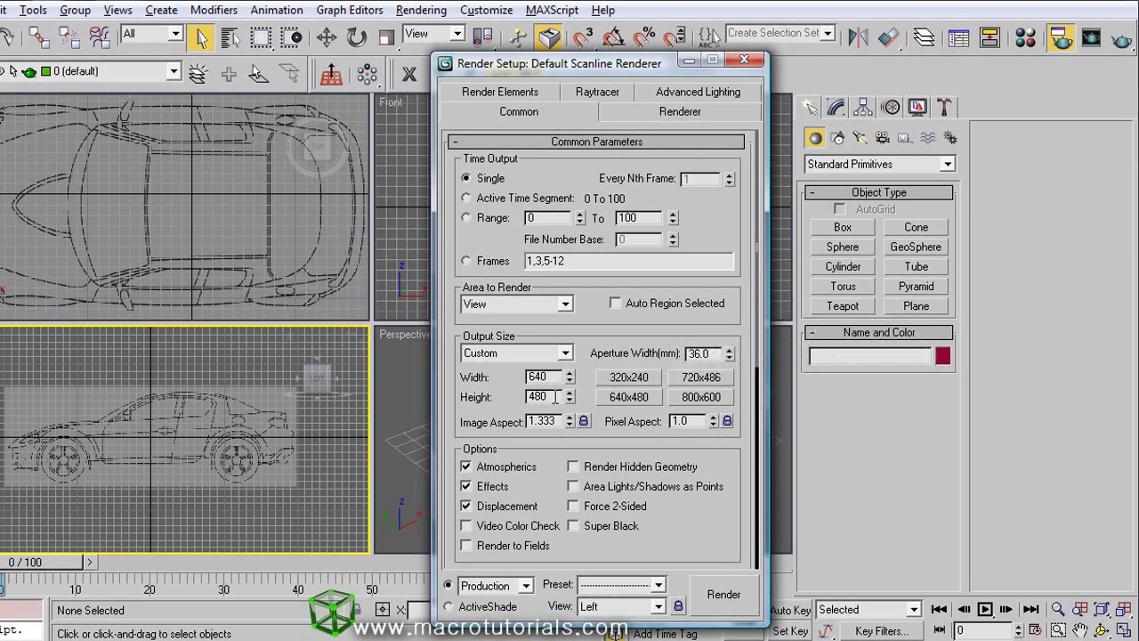
pyautogui.click(746, 59)
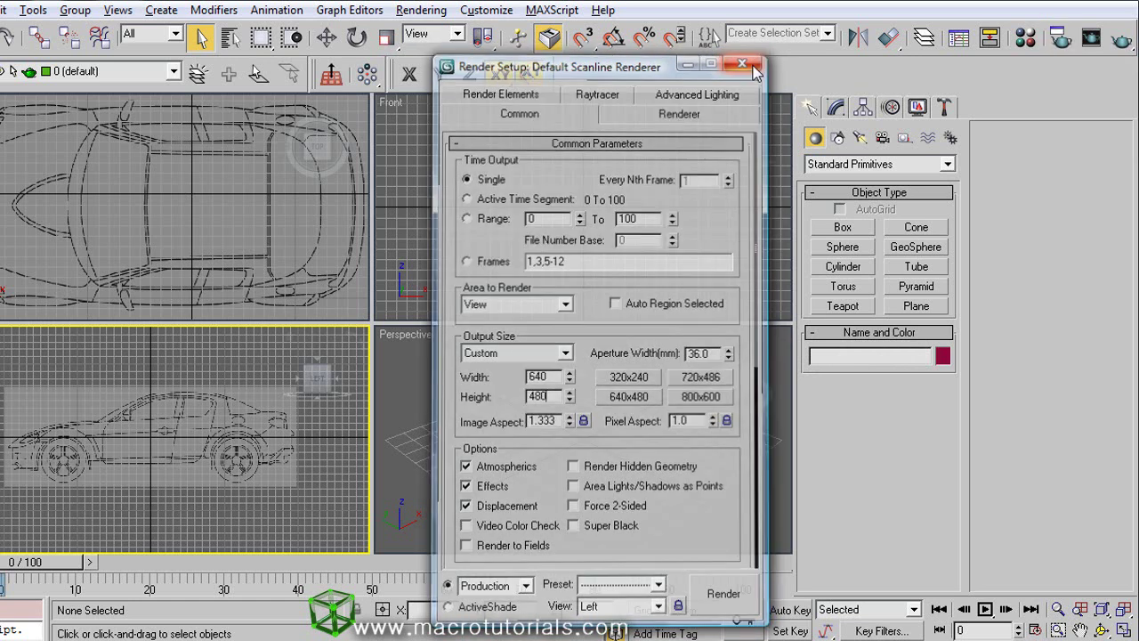
pyautogui.click(495, 207)
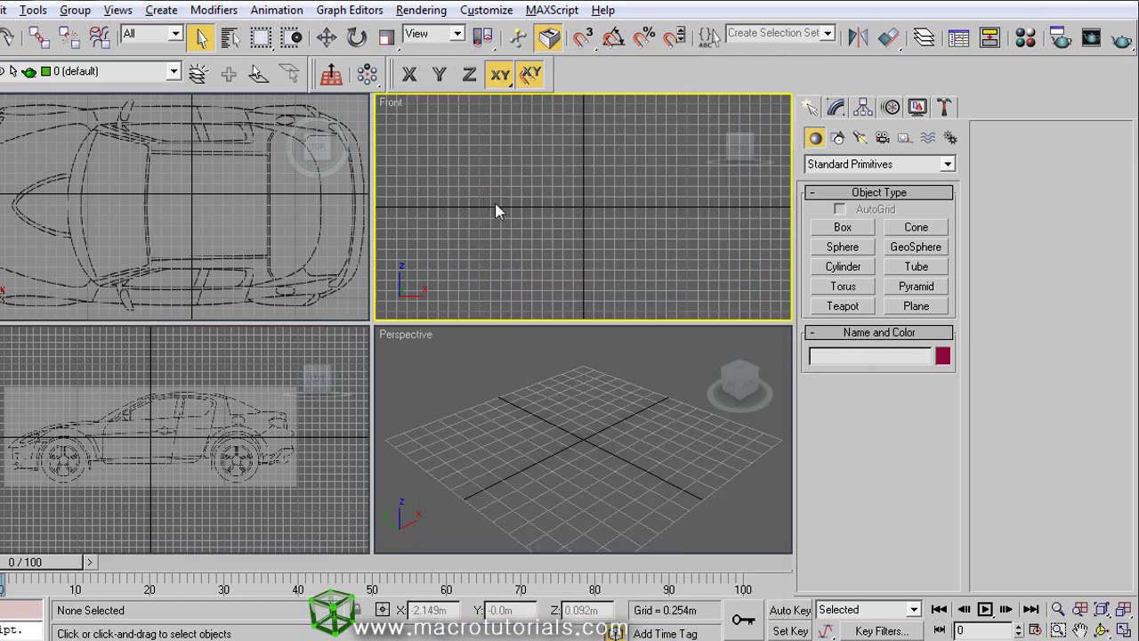
# Load Front.jpg from the Desktop as the Front viewport background using Match Rendering Output.
pyautogui.hotkey('alt', 'b')
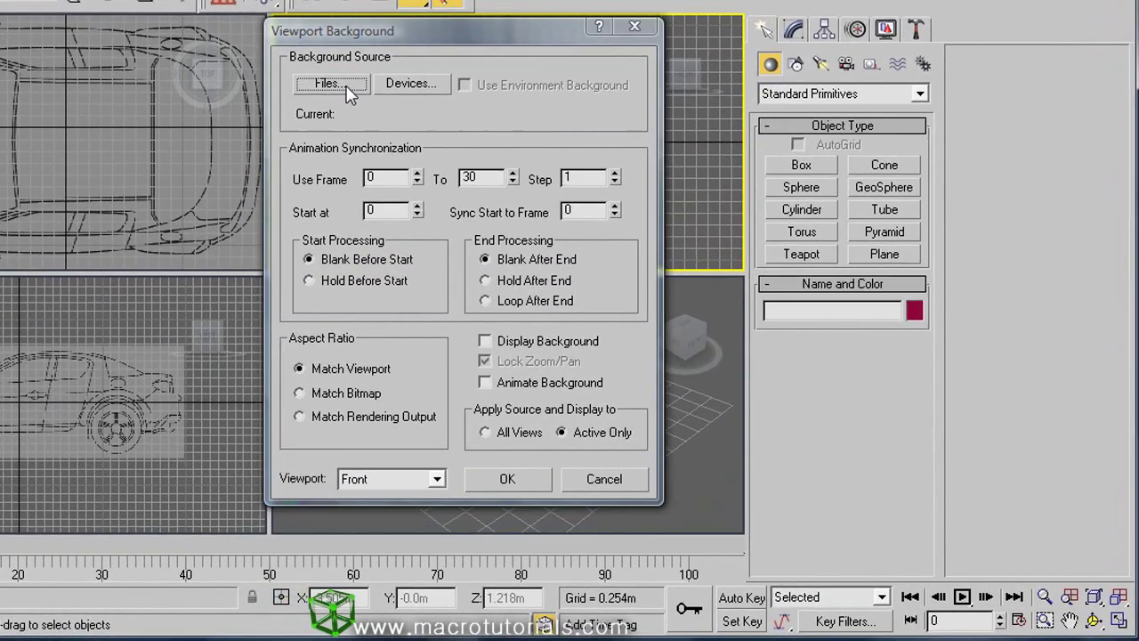
pyautogui.click(381, 115)
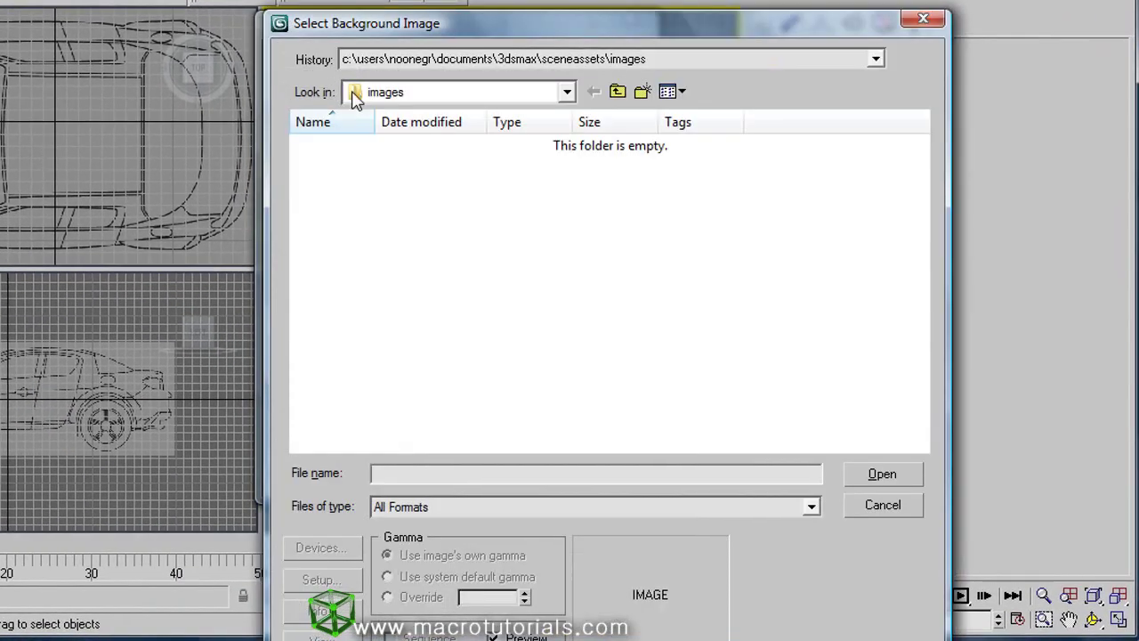
pyautogui.click(424, 93)
pyautogui.click(392, 114)
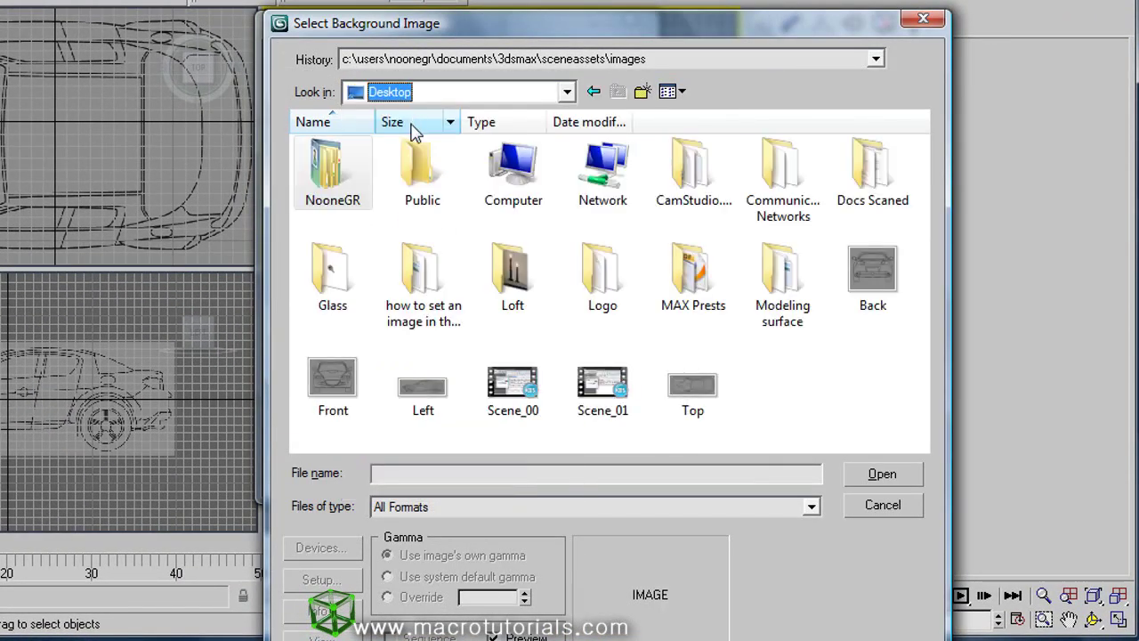
pyautogui.click(312, 384)
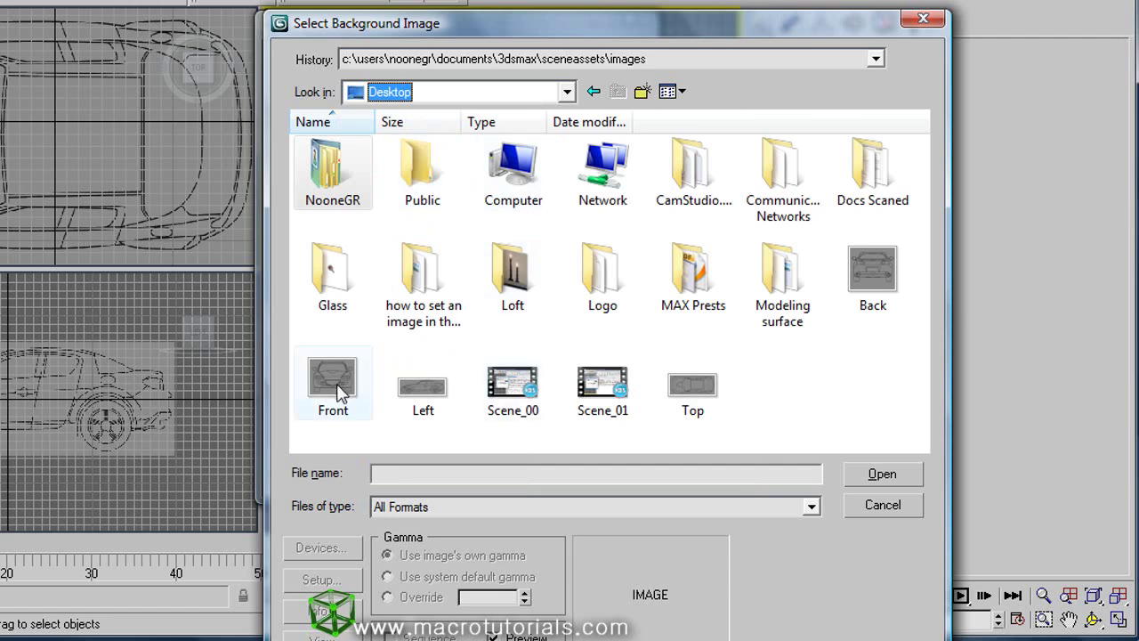
pyautogui.click(874, 474)
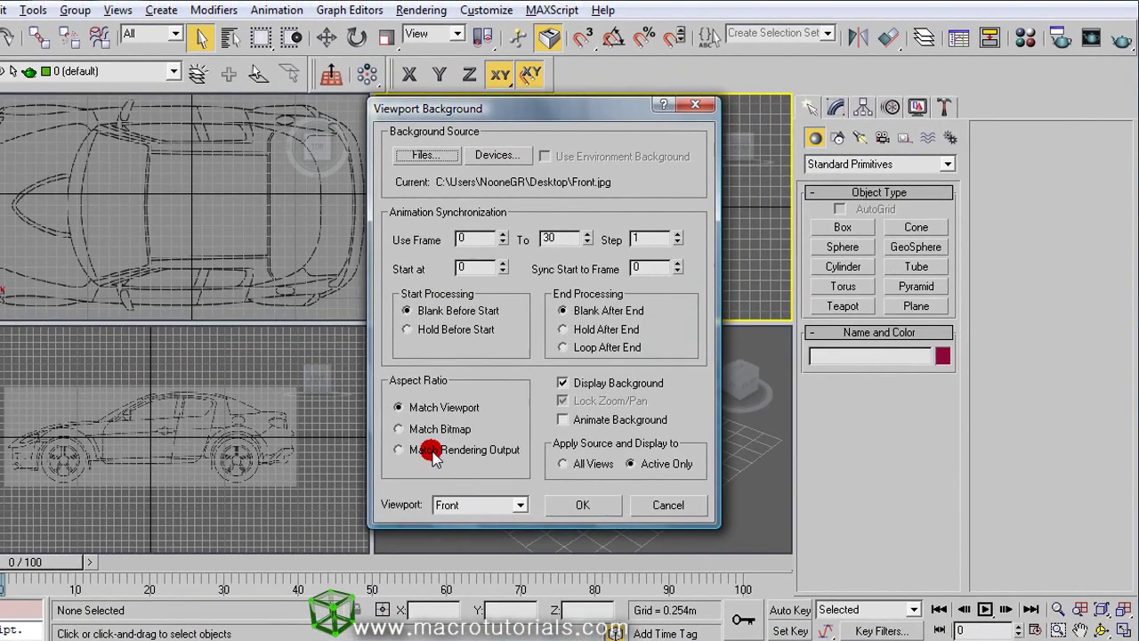
pyautogui.click(334, 417)
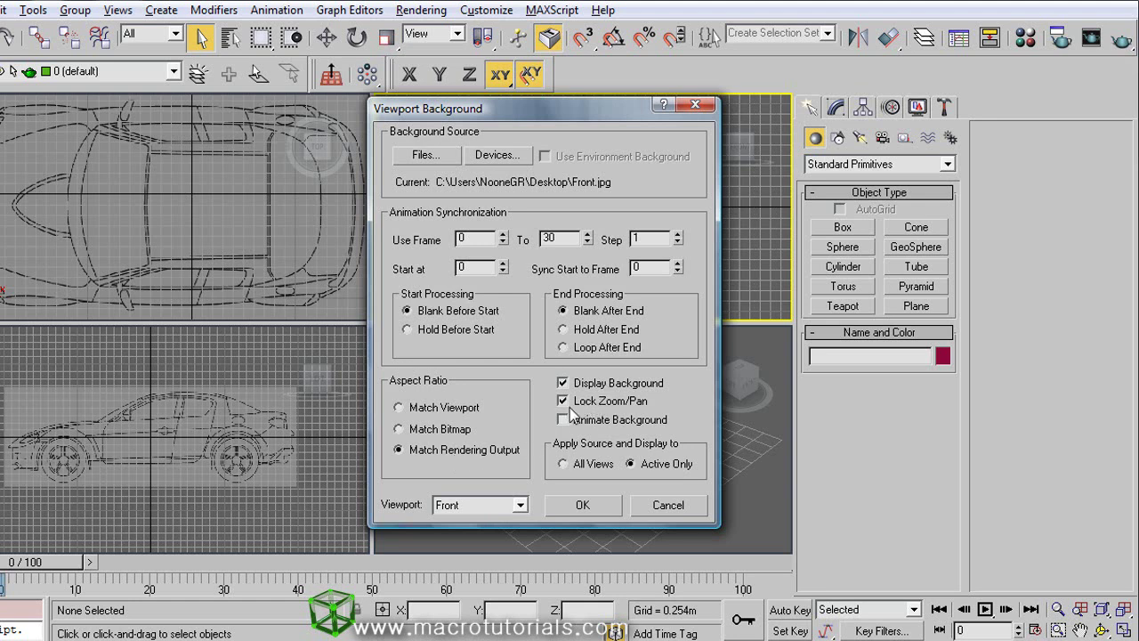
pyautogui.click(578, 504)
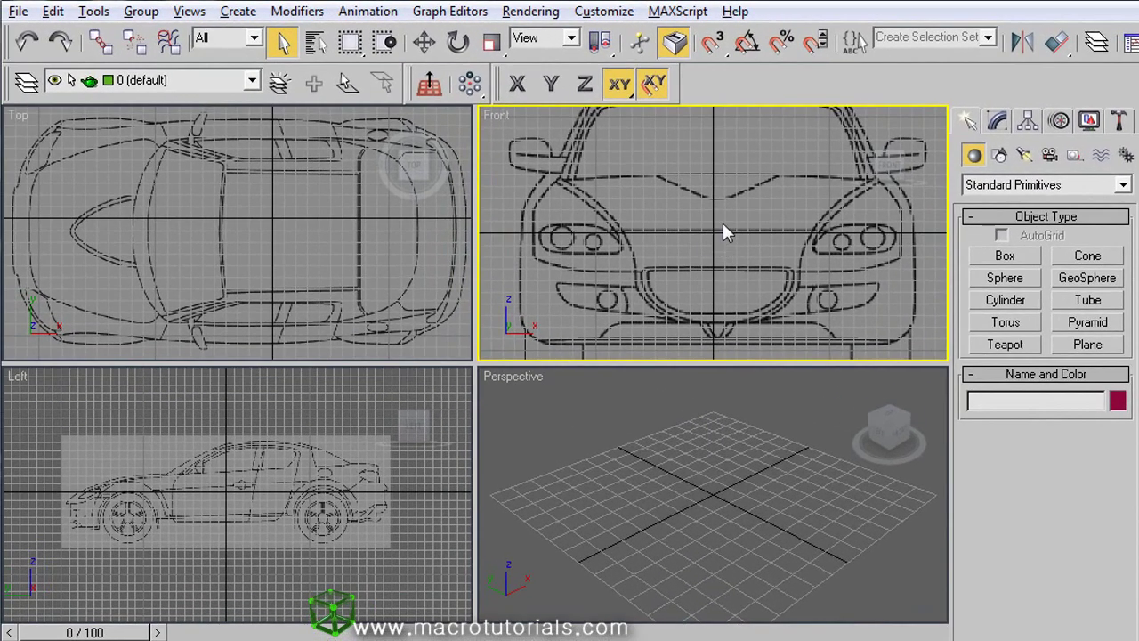
# Zoom out and pan the Front view until the blueprint shows as a small 4:3 frame.
pyautogui.scroll(-5, 722, 224)
pyautogui.moveTo(702, 223); pyautogui.dragTo(714, 253, button='middle')
pyautogui.scroll(-2, 691, 220)
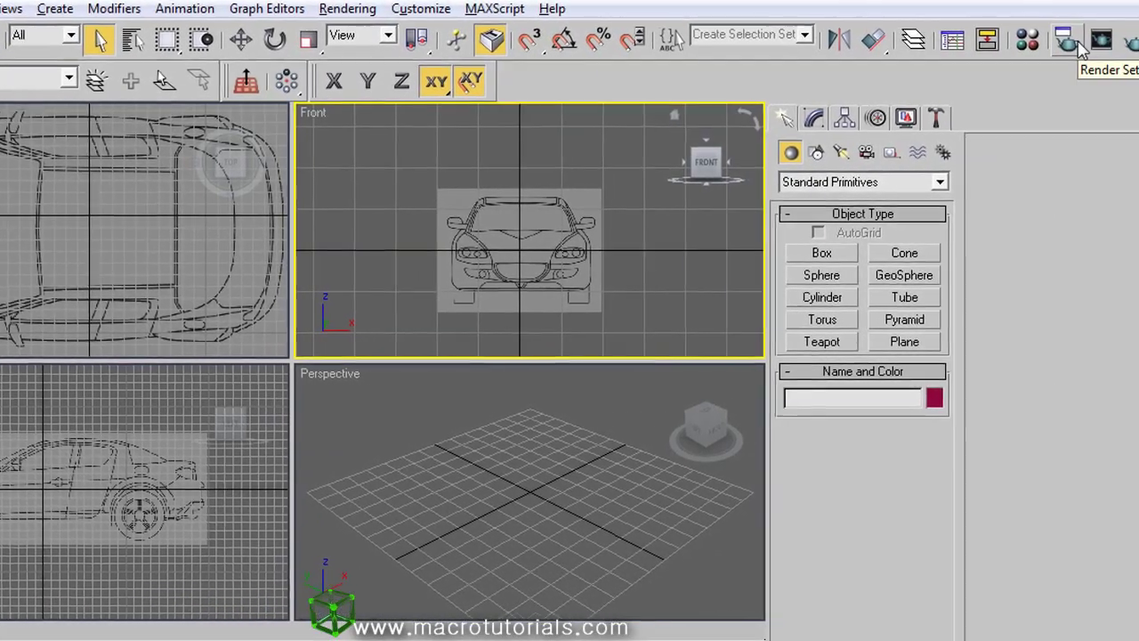
# Choose the HDTV (video) output preset at 1280x720 in Render Setup and close it.
pyautogui.click(1067, 41)
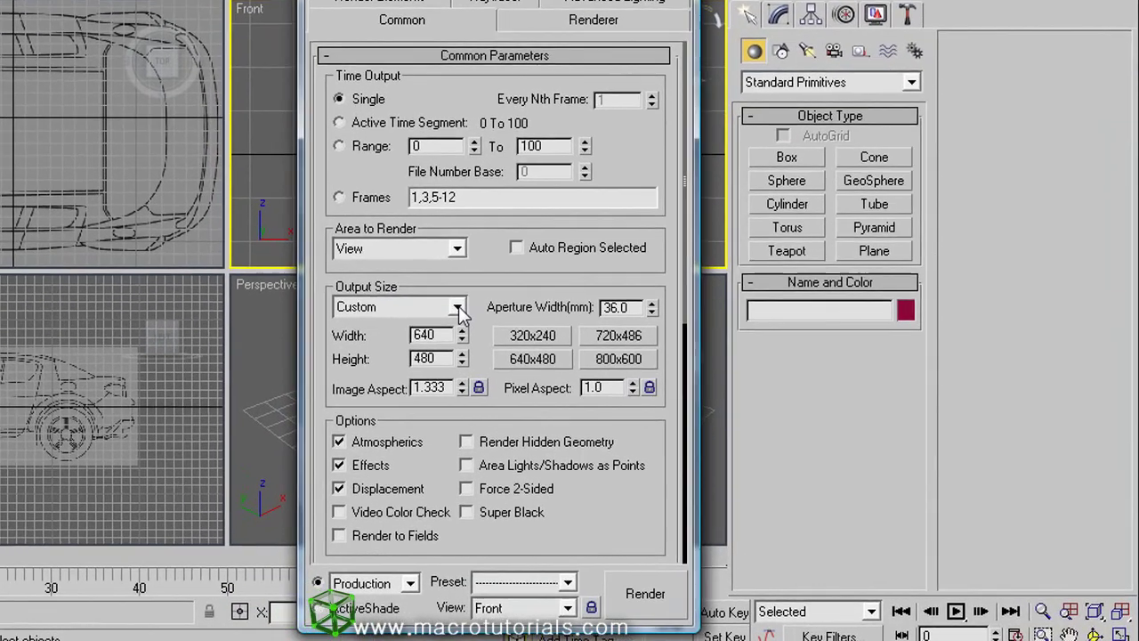
pyautogui.click(510, 349)
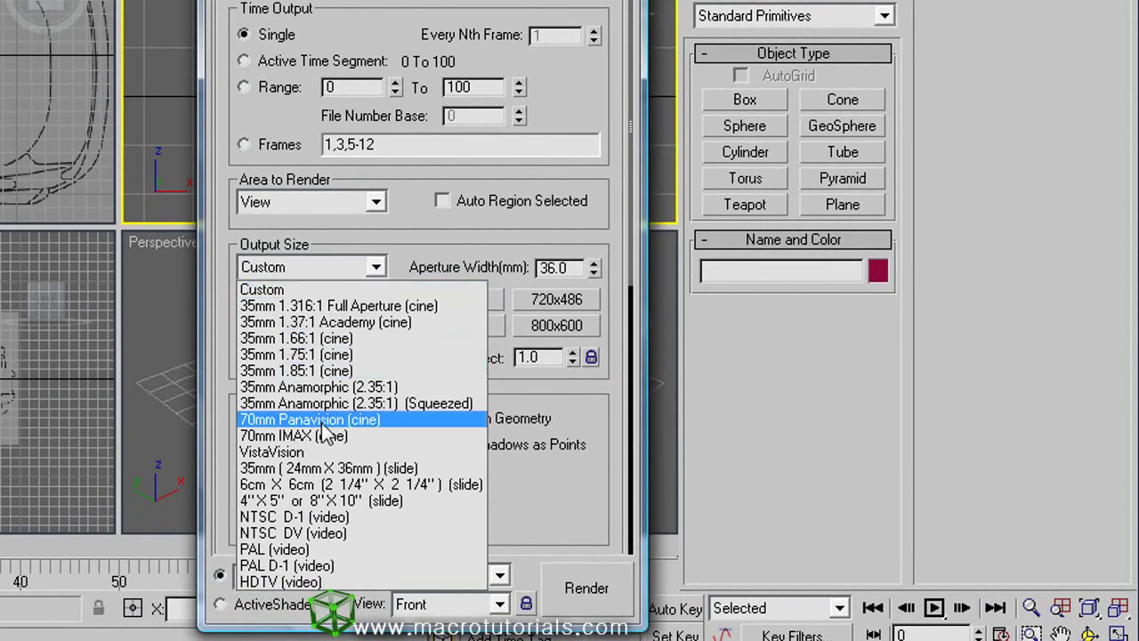
pyautogui.click(329, 584)
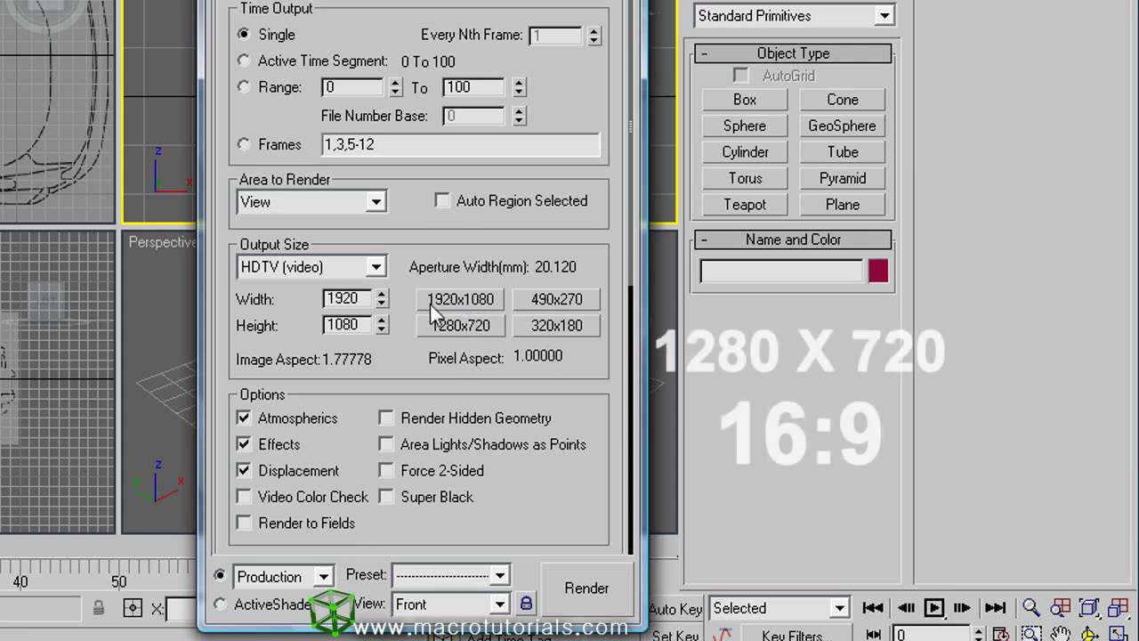
pyautogui.click(448, 327)
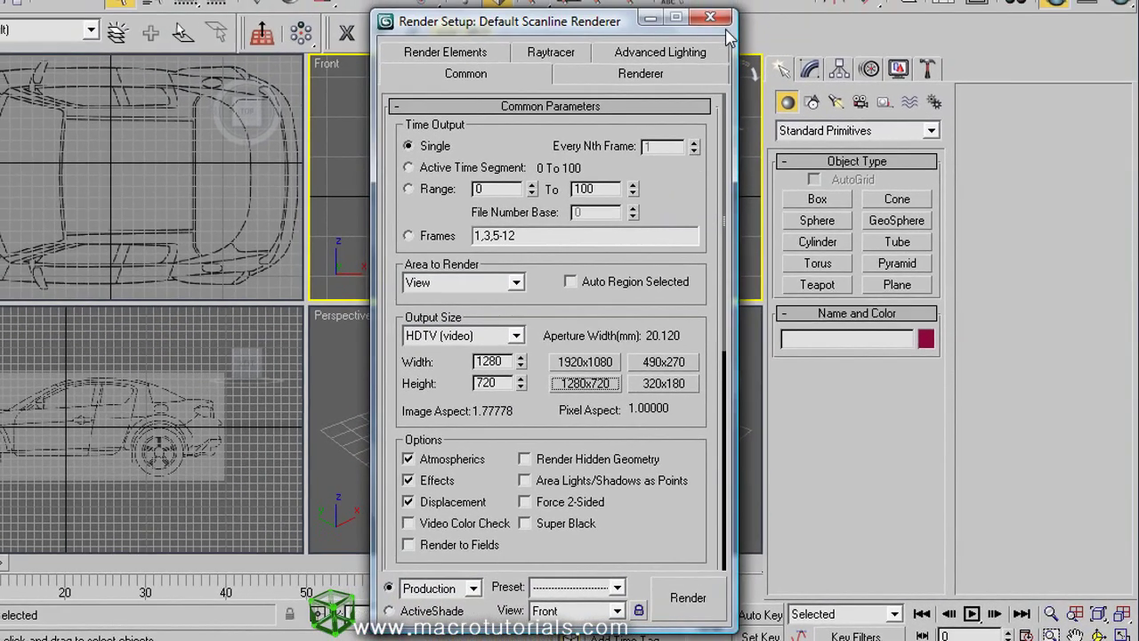
pyautogui.click(711, 18)
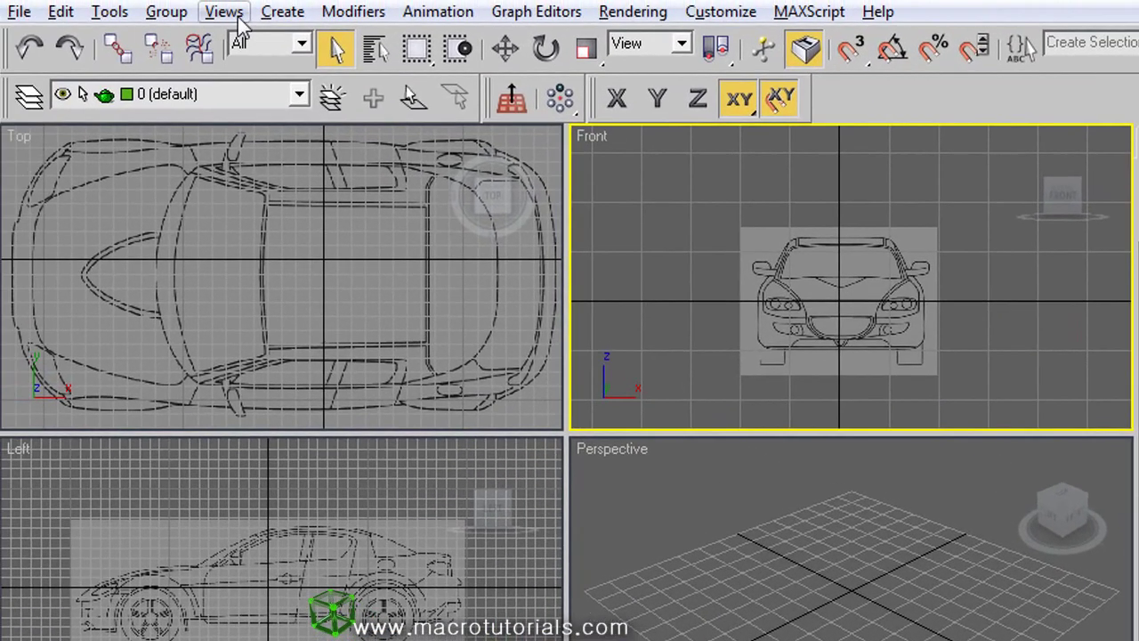
pyautogui.click(224, 11)
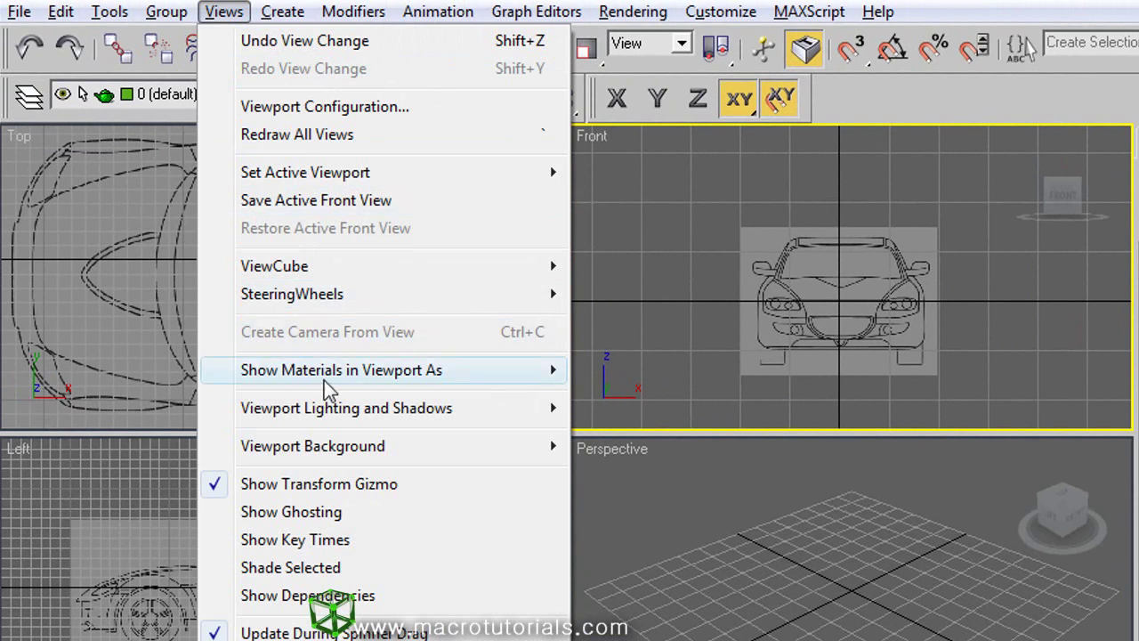
# Update the viewport background images, then zoom and pan the Front view to inspect the blueprint.
pyautogui.moveTo(393, 456)
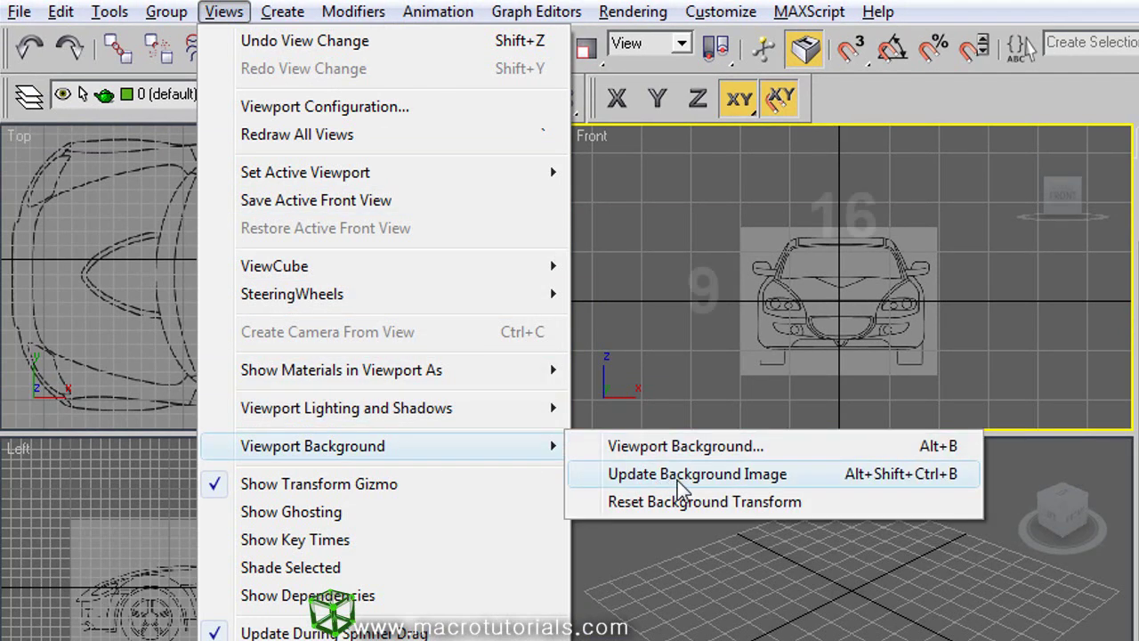
pyautogui.click(679, 480)
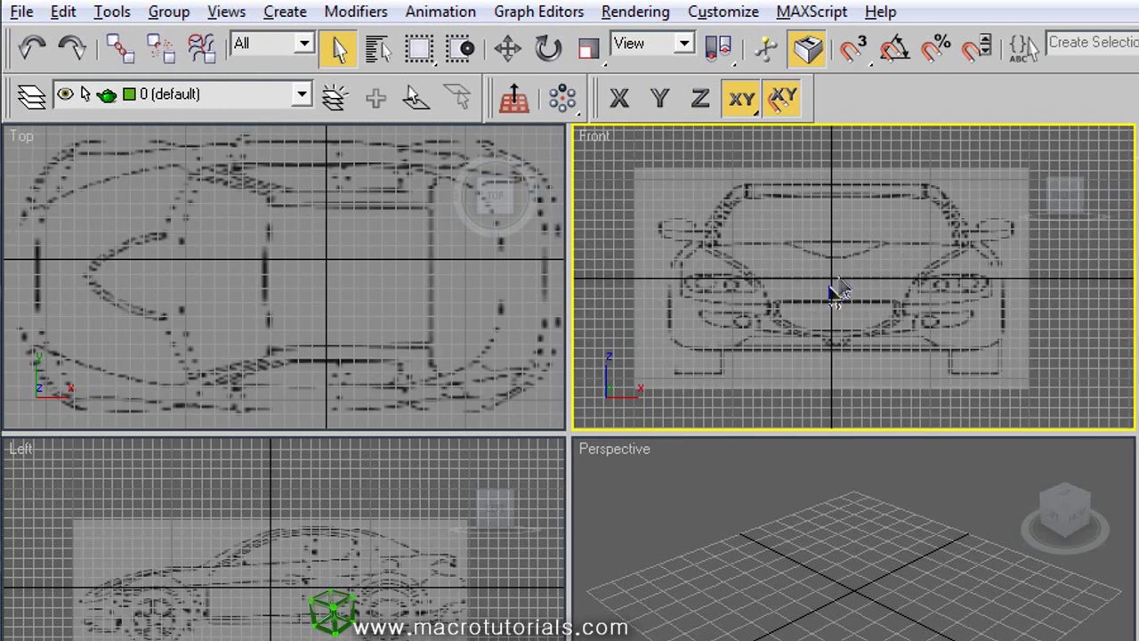
pyautogui.scroll(5, 837, 274)
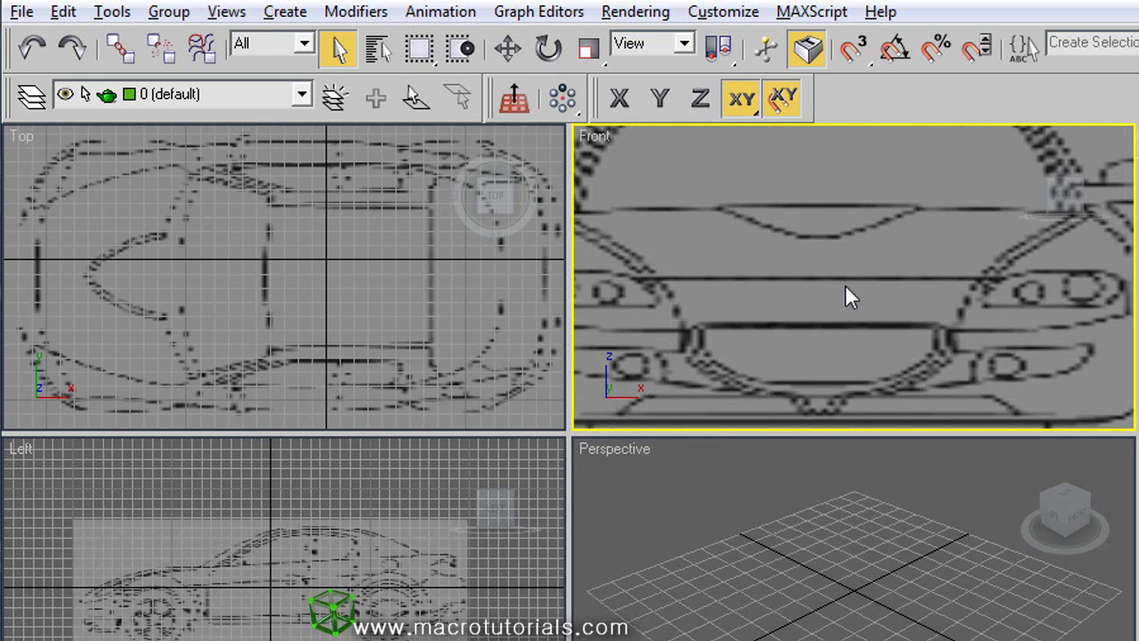
pyautogui.moveTo(994, 326); pyautogui.dragTo(803, 252, button='middle')
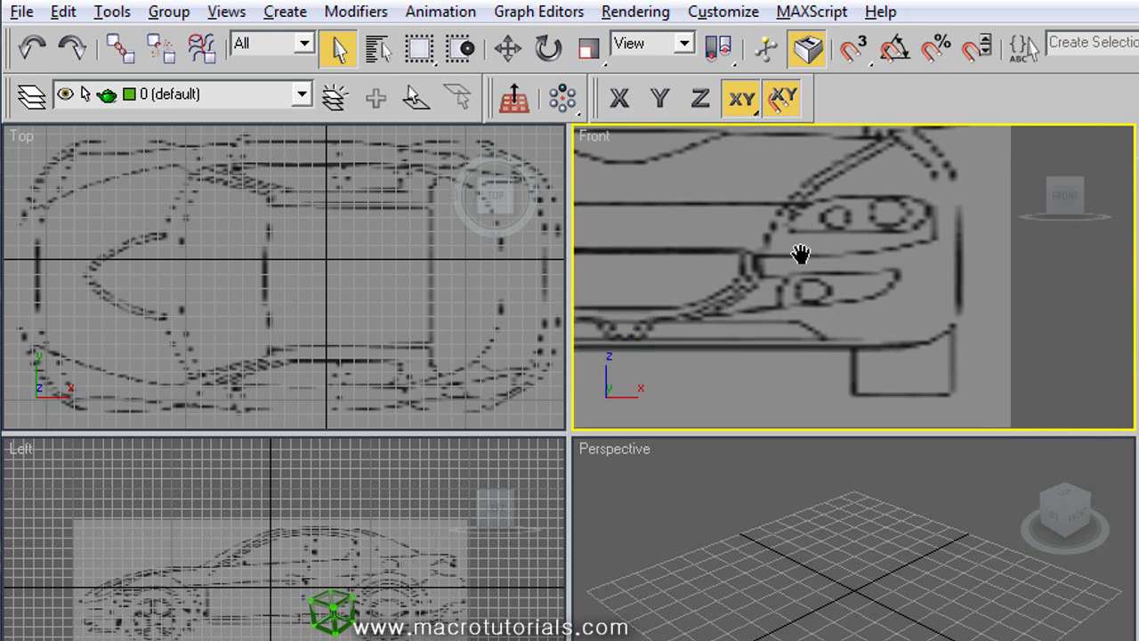
pyautogui.moveTo(882, 224); pyautogui.dragTo(731, 207, button='middle')
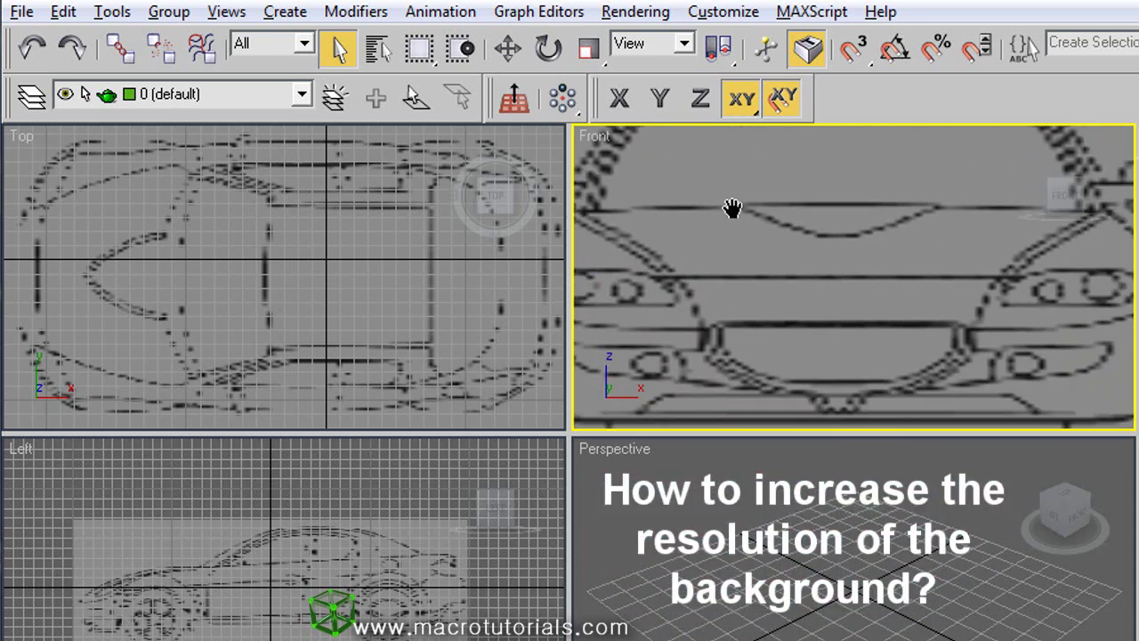
# Set the Direct3D background texture size to 1024 with Match Bitmap Size as Closely as Possible.
pyautogui.click(724, 14)
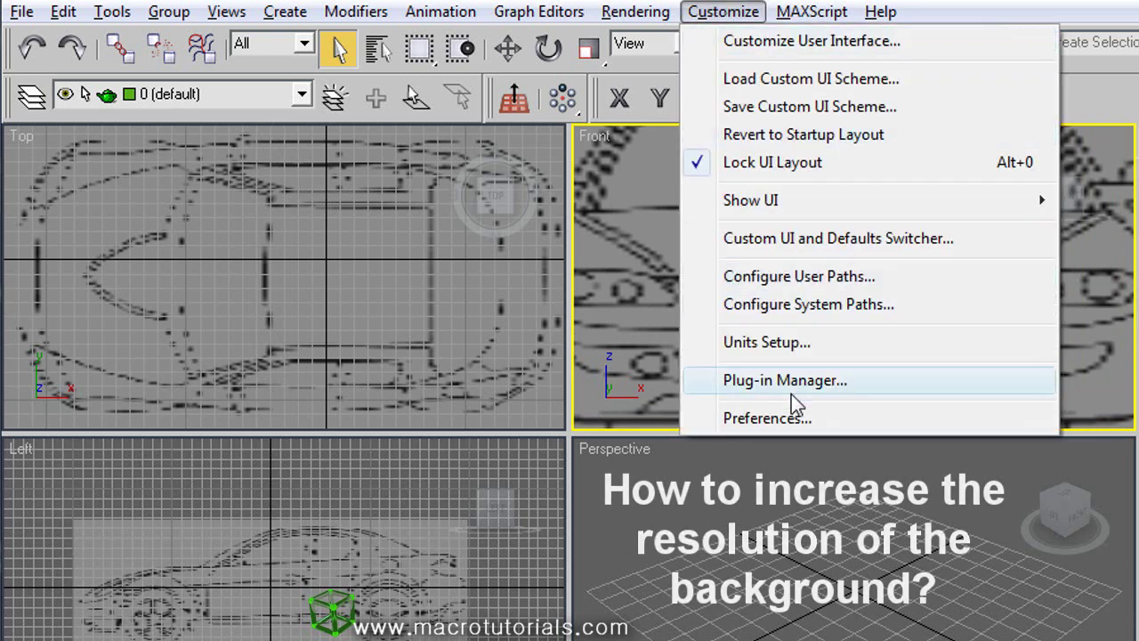
pyautogui.click(790, 417)
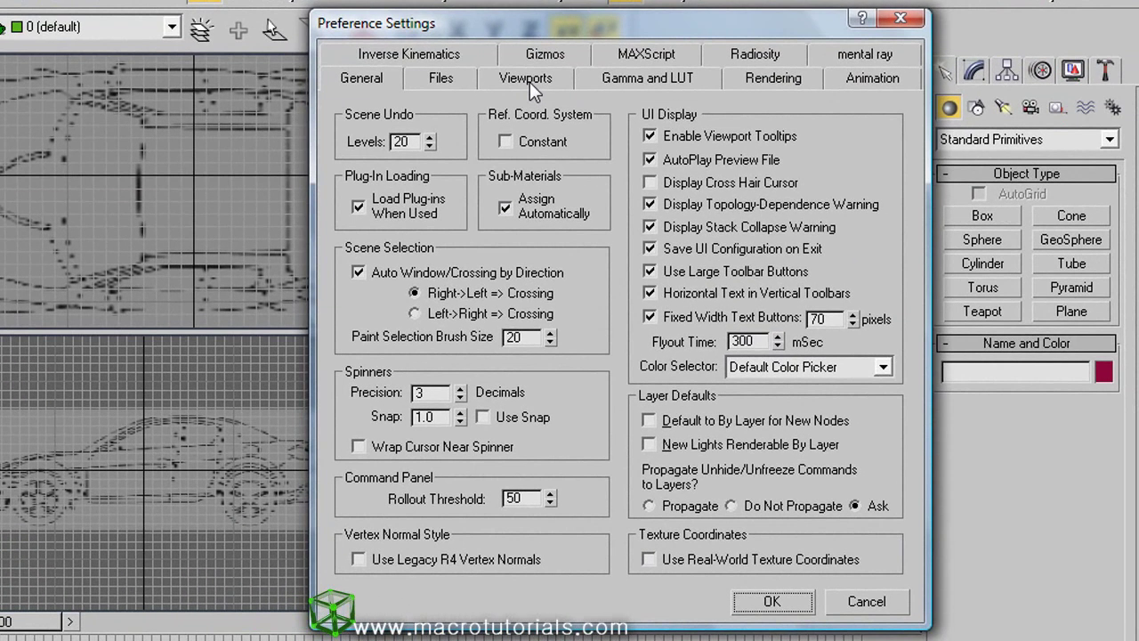
pyautogui.click(530, 81)
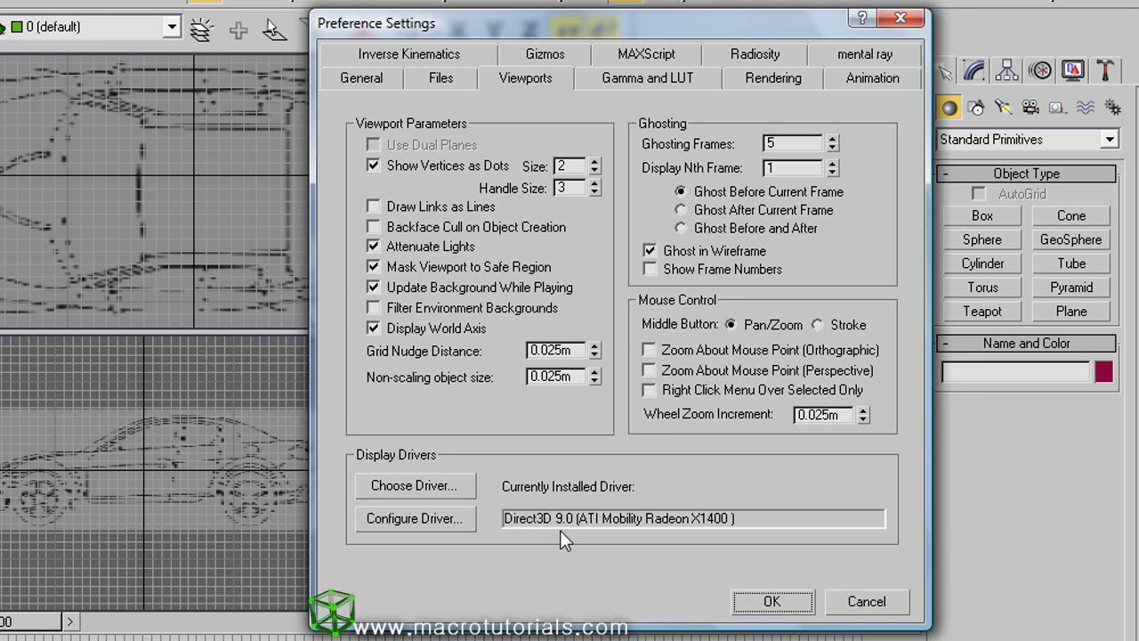
pyautogui.click(428, 522)
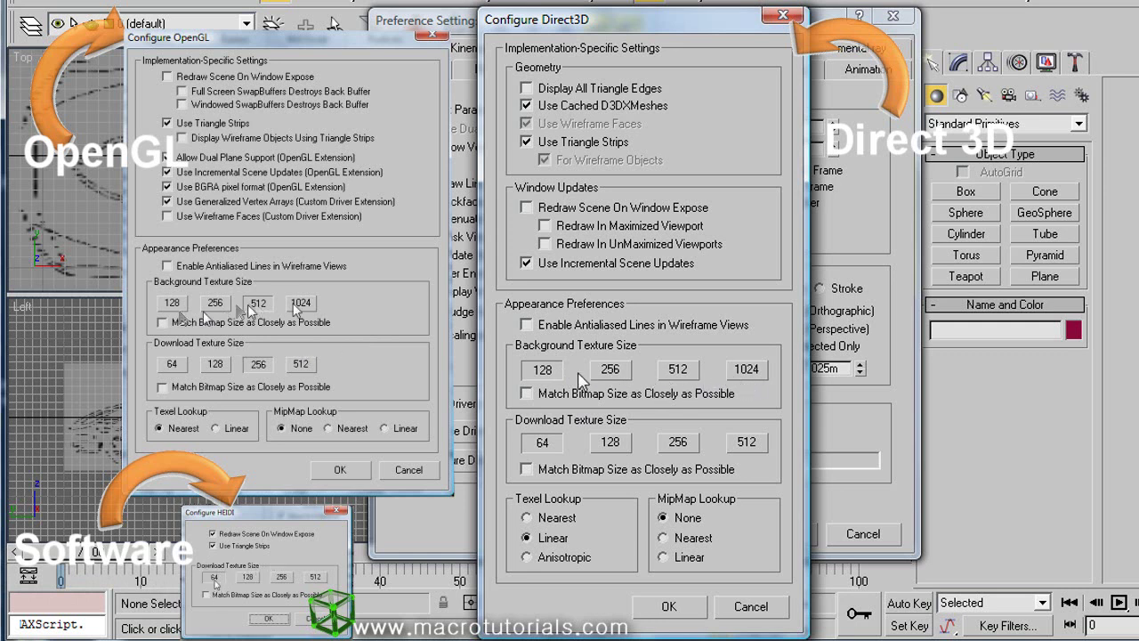
pyautogui.click(679, 374)
pyautogui.click(738, 374)
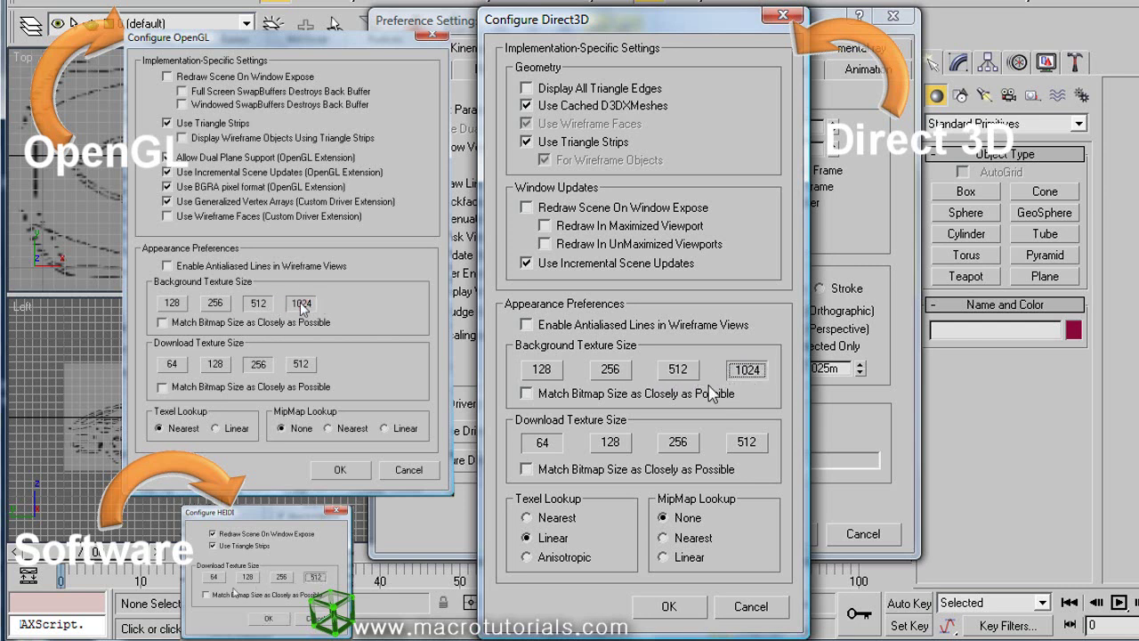
pyautogui.click(545, 400)
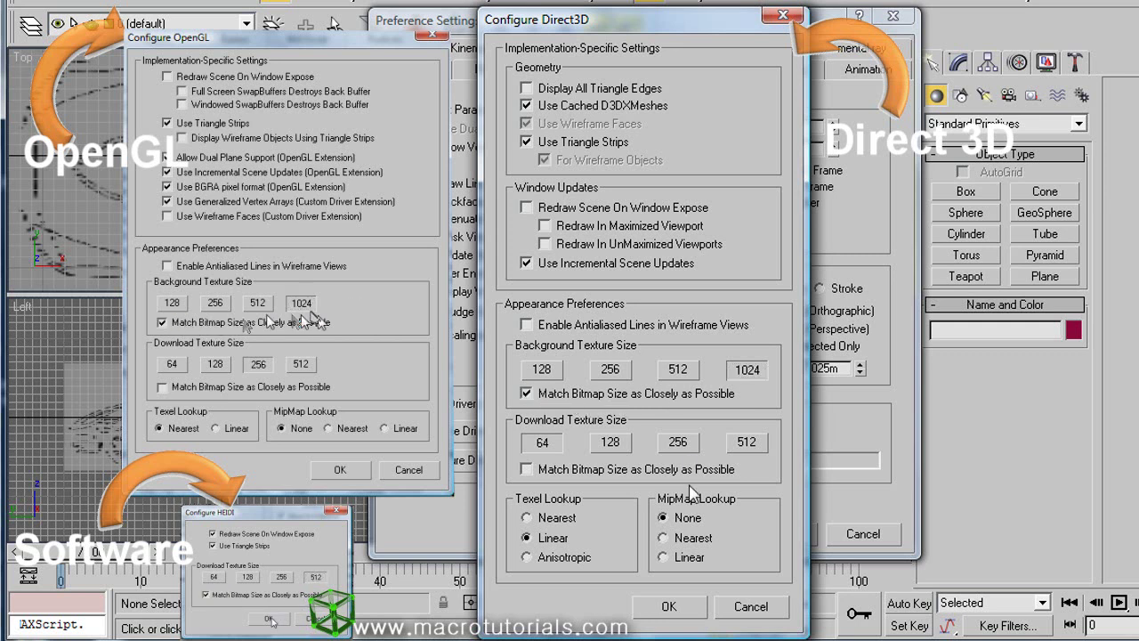
pyautogui.click(668, 606)
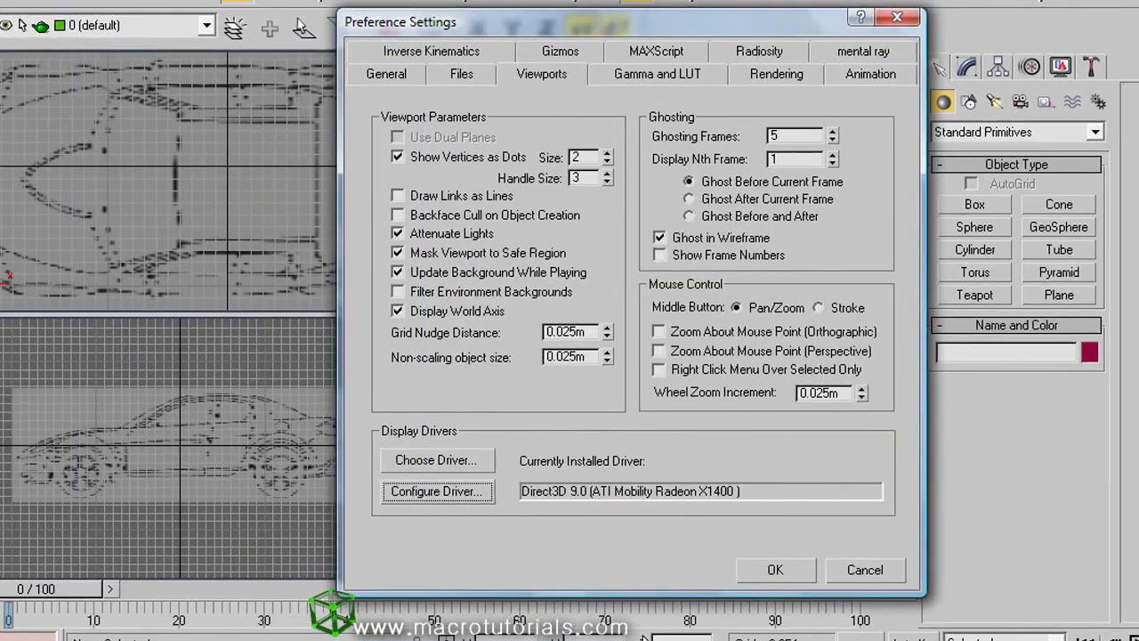
pyautogui.click(772, 602)
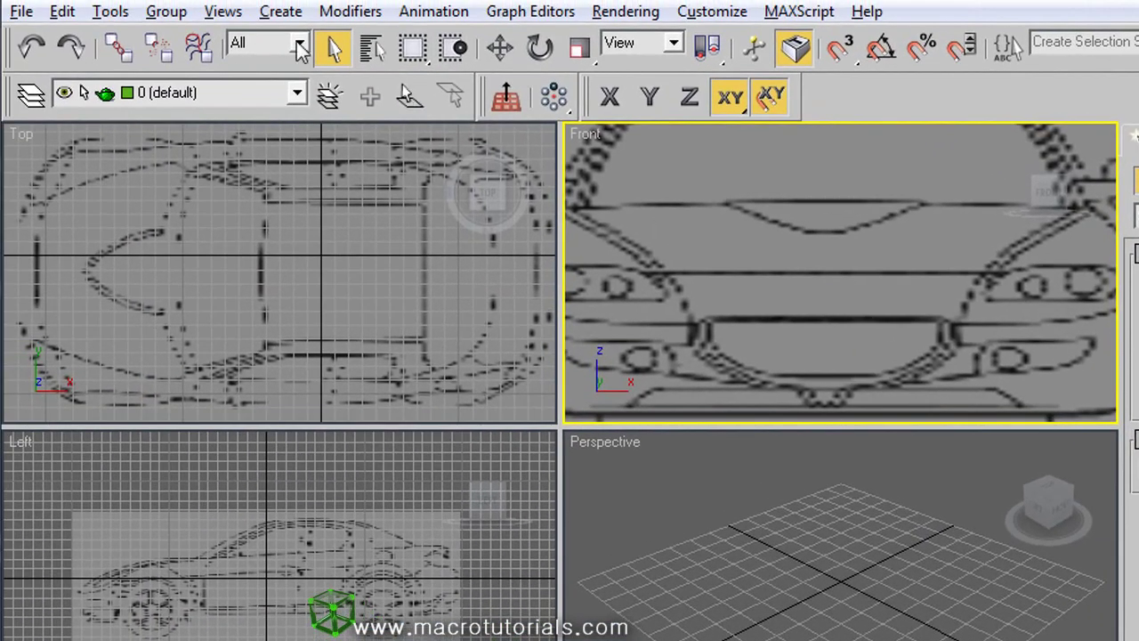
# Run Views > Viewport Background > Update Background Image.
pyautogui.click(222, 10)
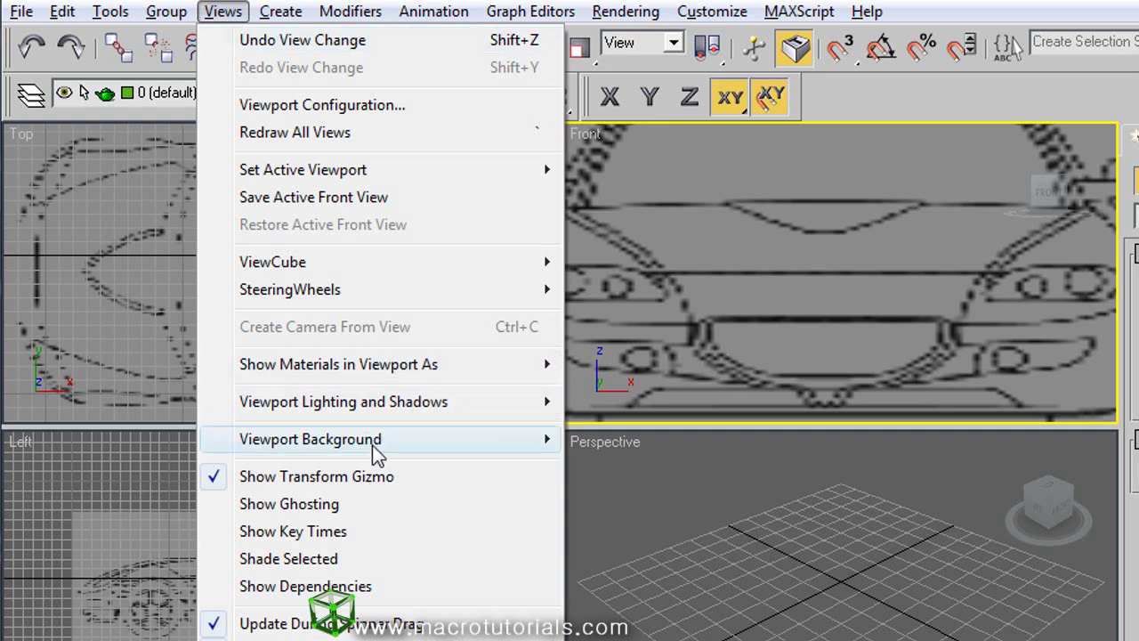
pyautogui.moveTo(379, 455)
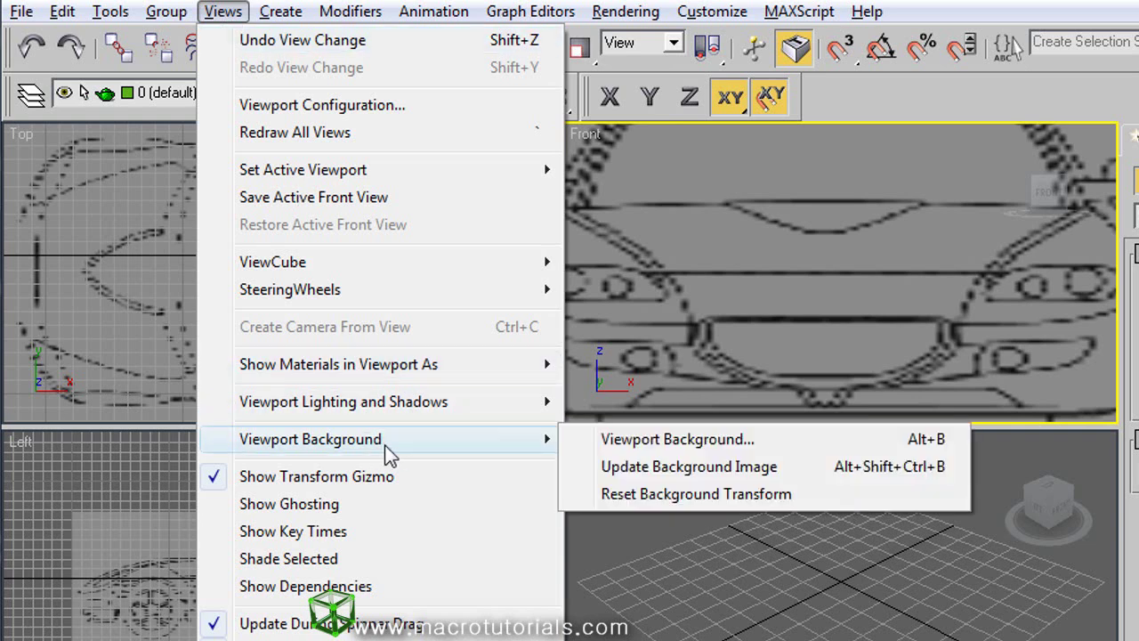
pyautogui.click(649, 469)
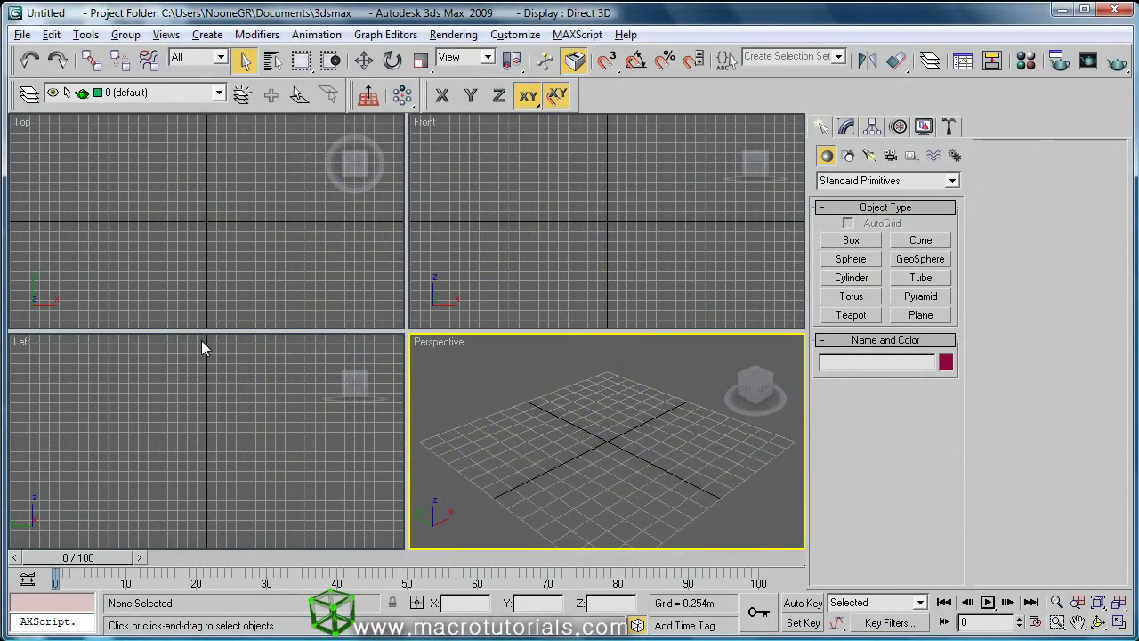
# Load Desktop Top.jpg as the Top viewport background with Match Bitmap and apply it.
pyautogui.click(188, 421)
pyautogui.click(241, 266)
pyautogui.click(482, 242)
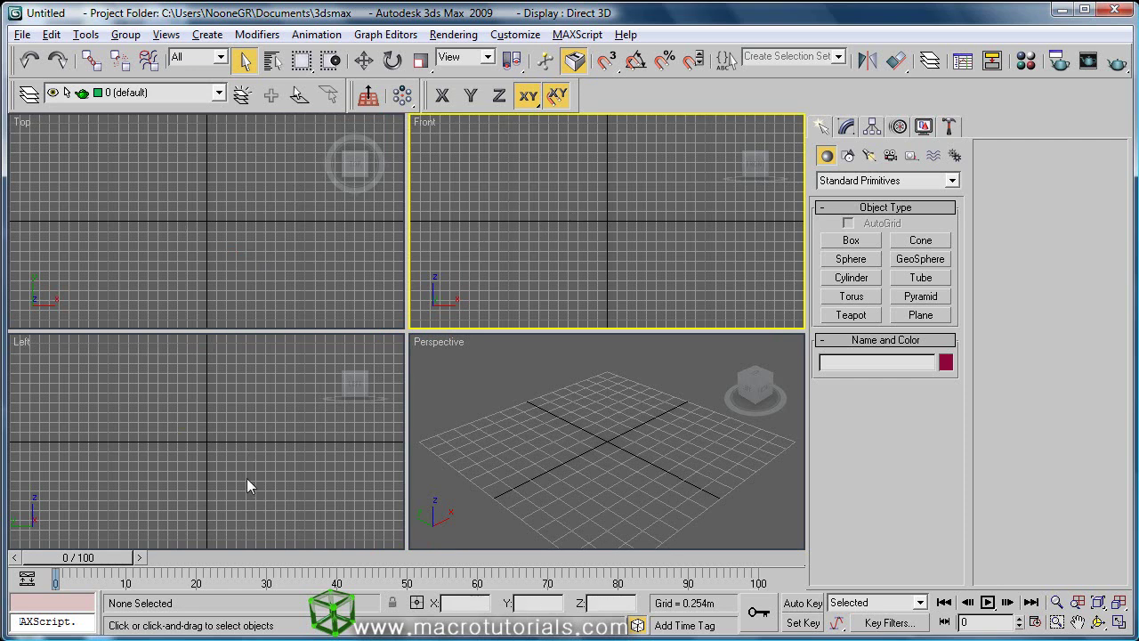
pyautogui.click(144, 209)
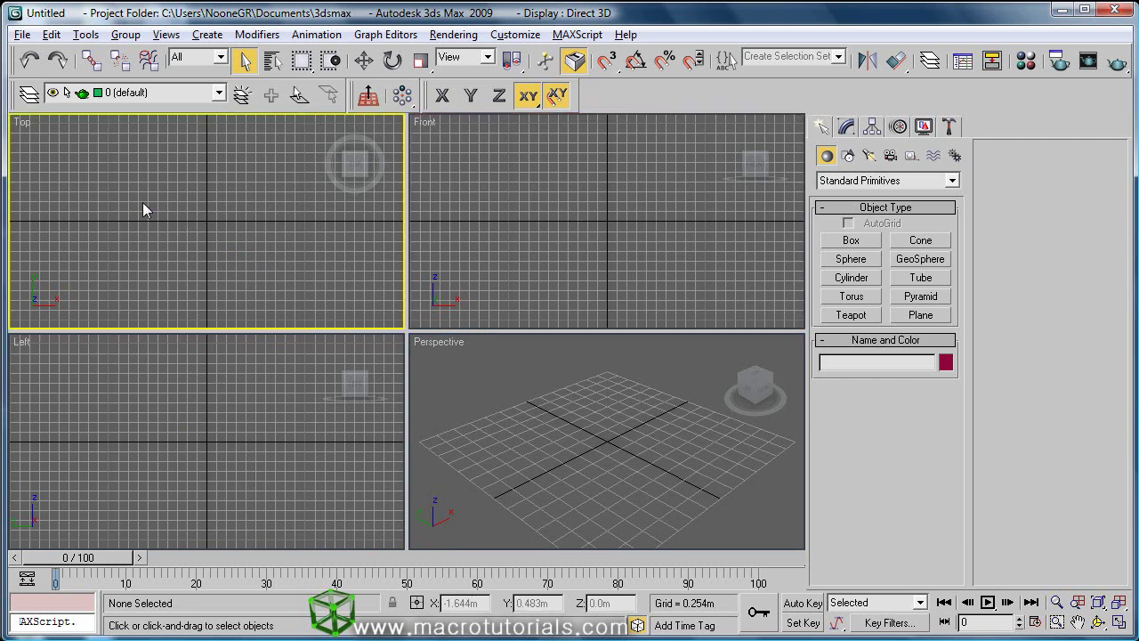
pyautogui.hotkey('alt', 'b')
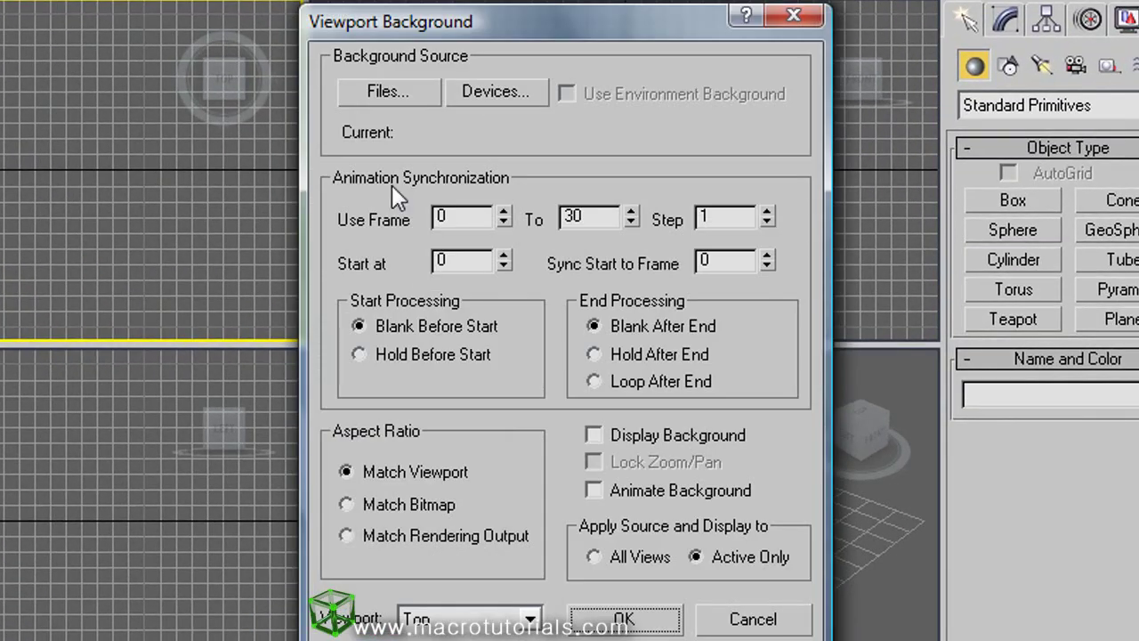
pyautogui.click(382, 93)
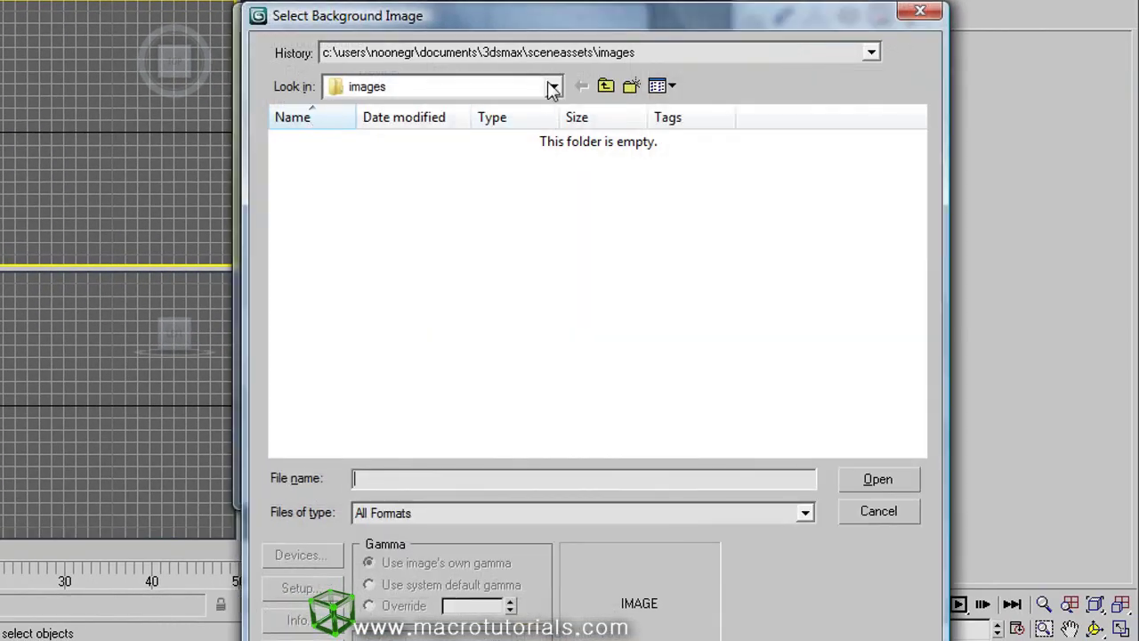
pyautogui.click(553, 87)
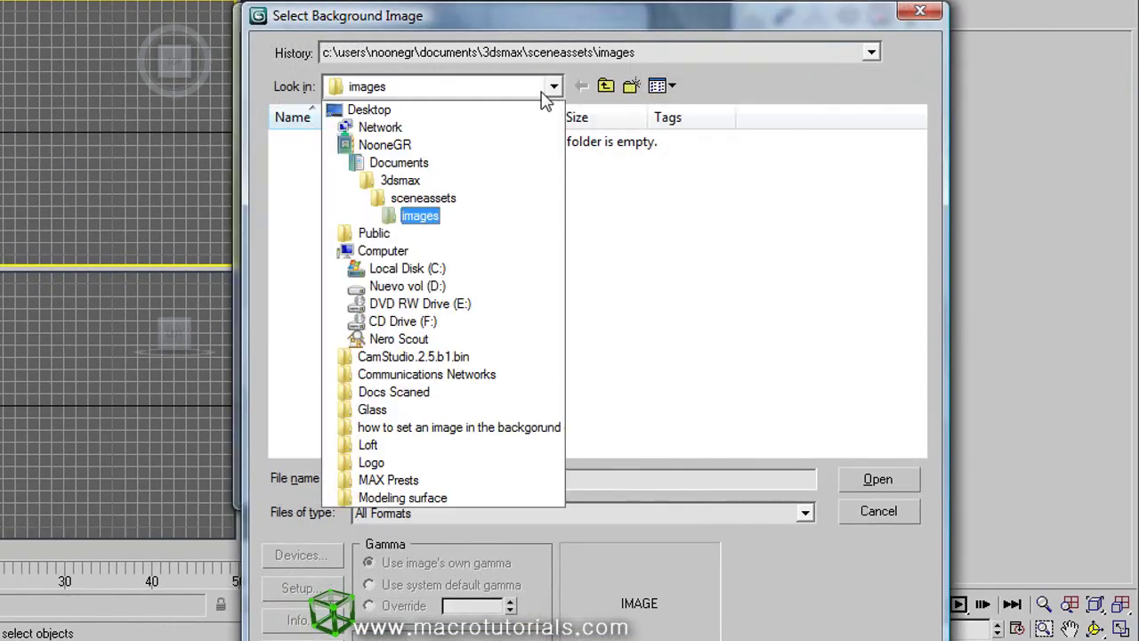
pyautogui.click(516, 107)
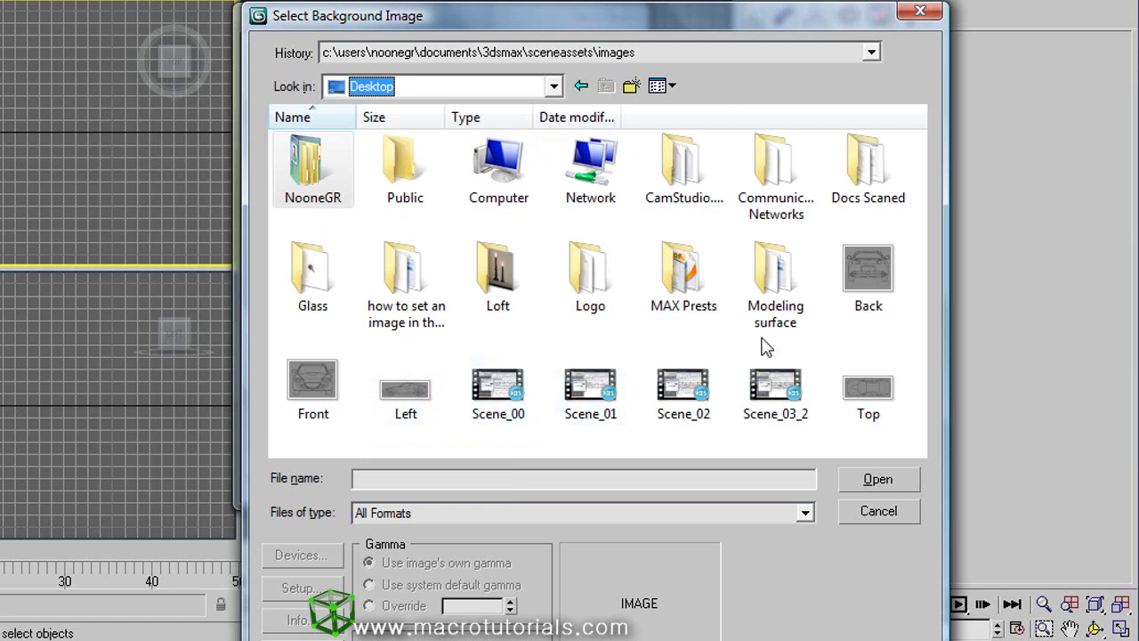
pyautogui.click(860, 396)
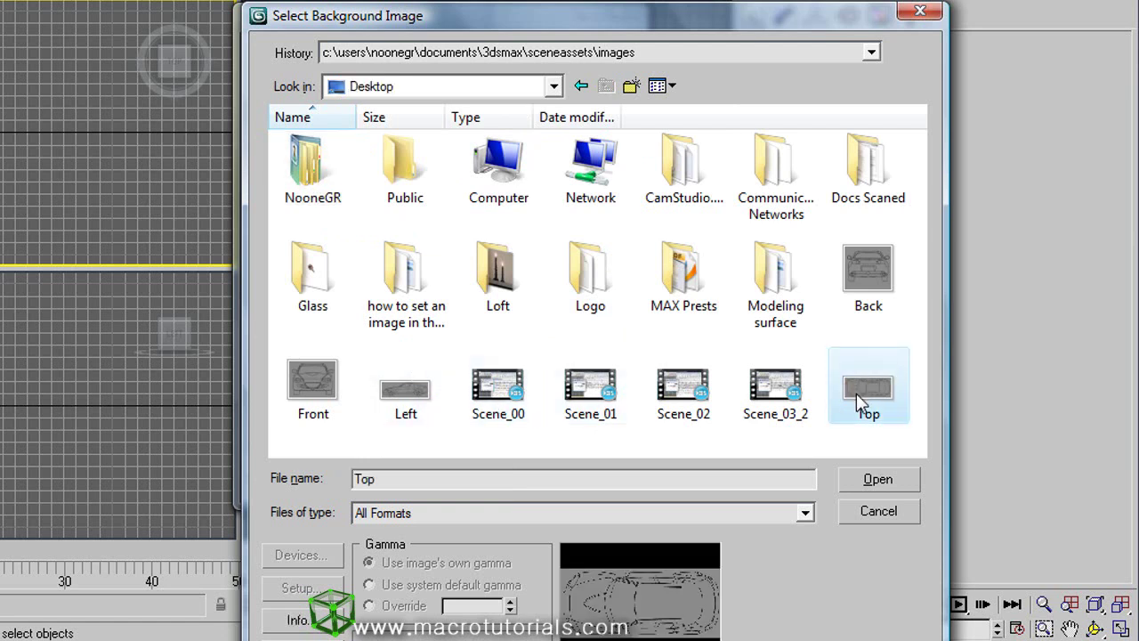
pyautogui.click(868, 480)
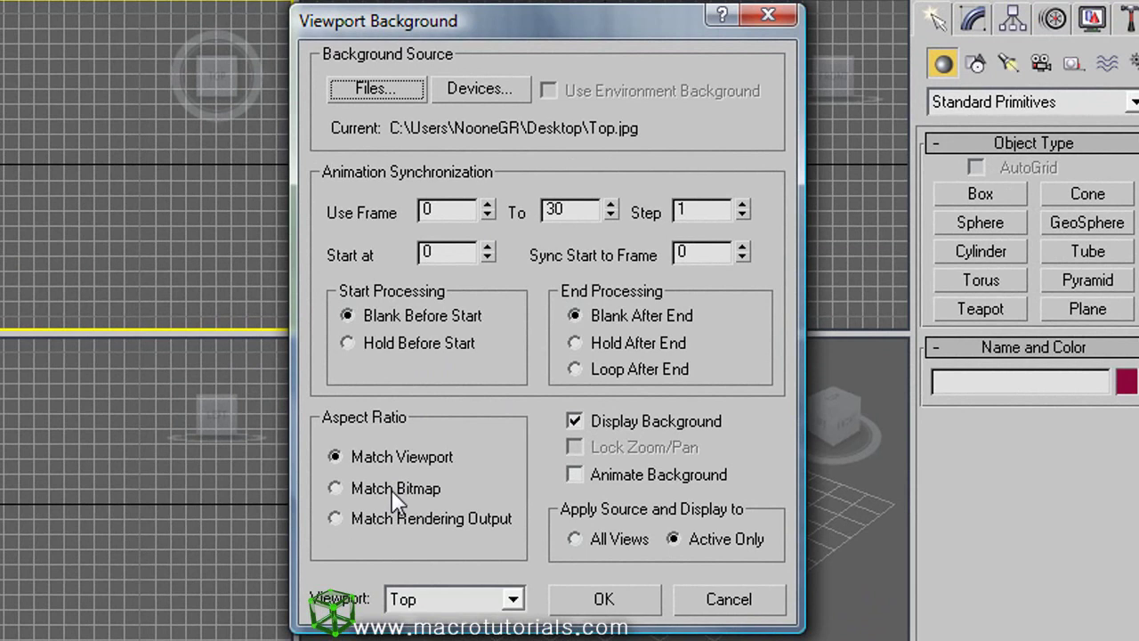
pyautogui.click(396, 500)
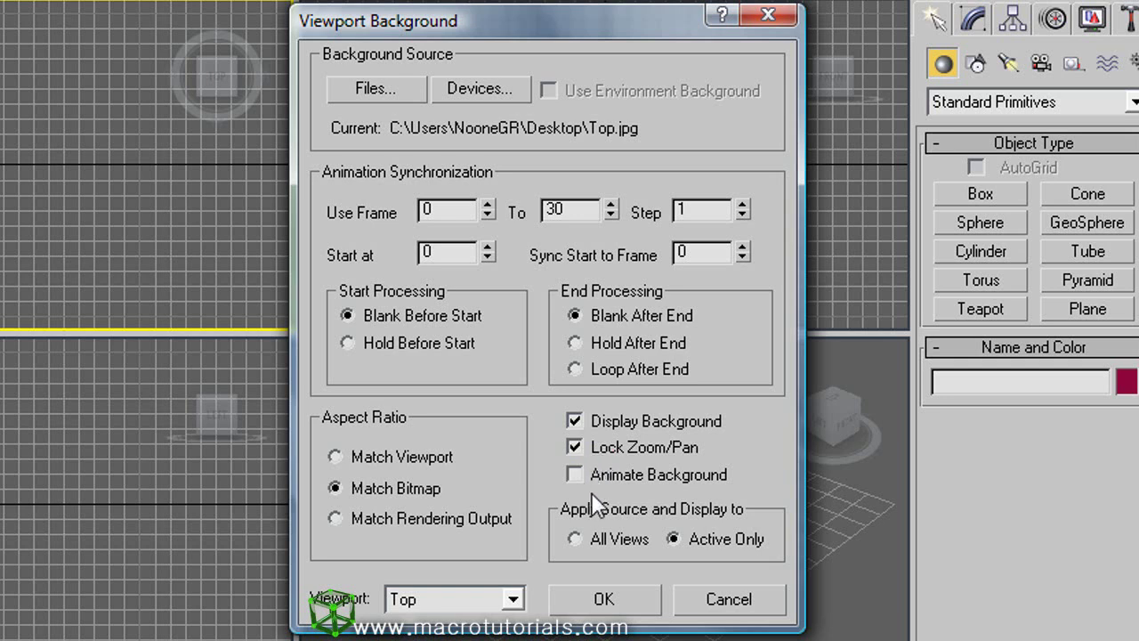
pyautogui.click(623, 599)
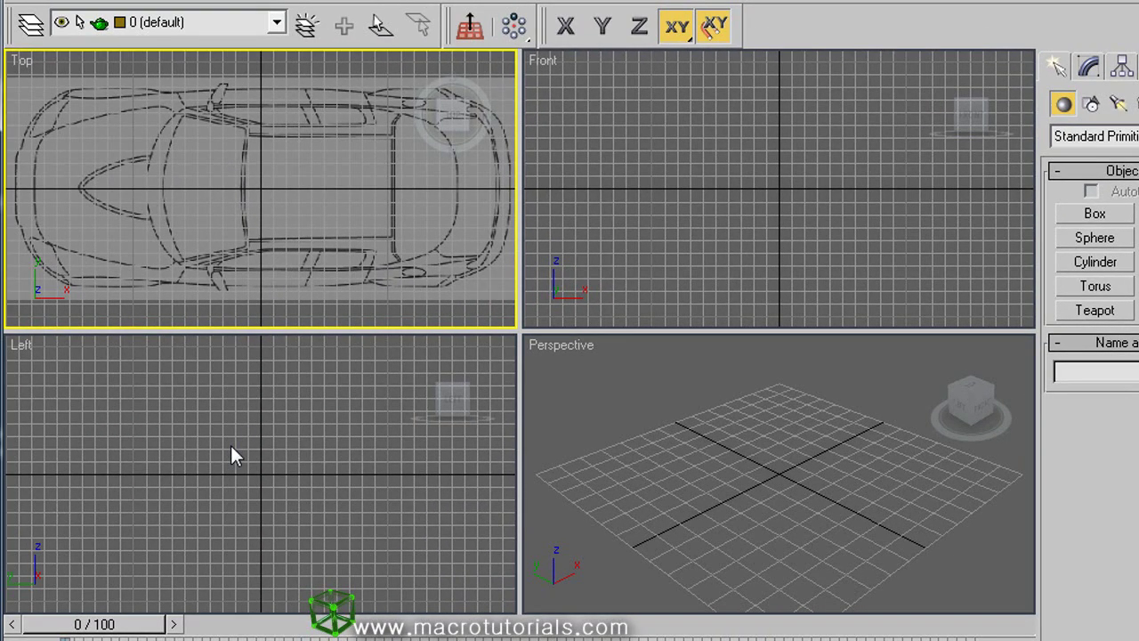
# Set Desktop Left.jpg as the Left viewport background with Match Bitmap and Lock Zoom/Pan.
pyautogui.click(244, 369)
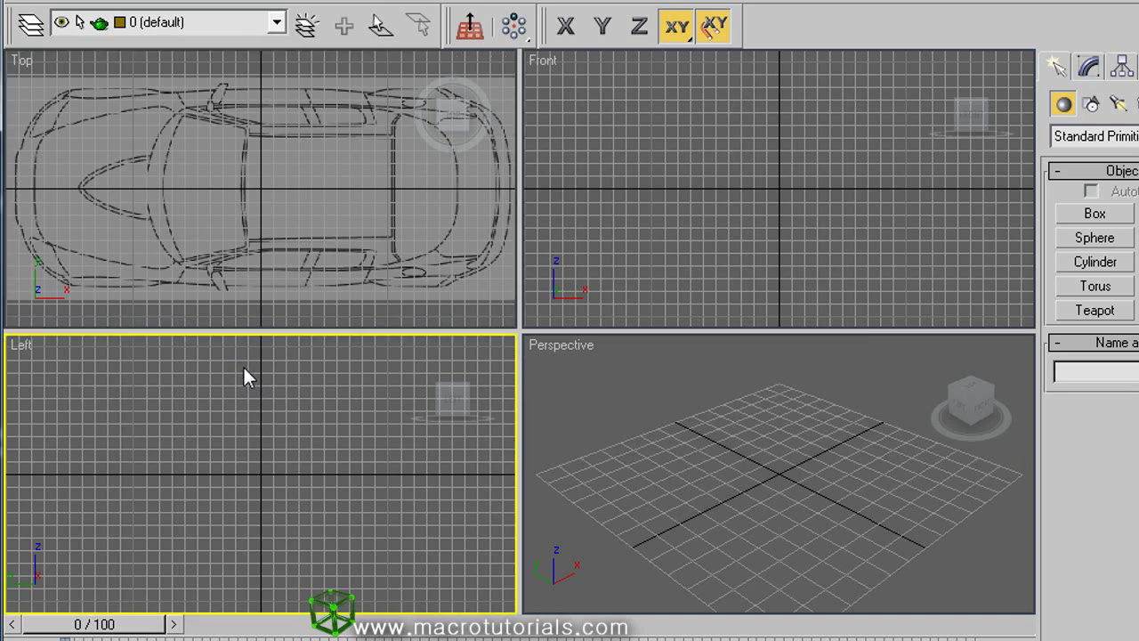
pyautogui.hotkey('alt', 'b')
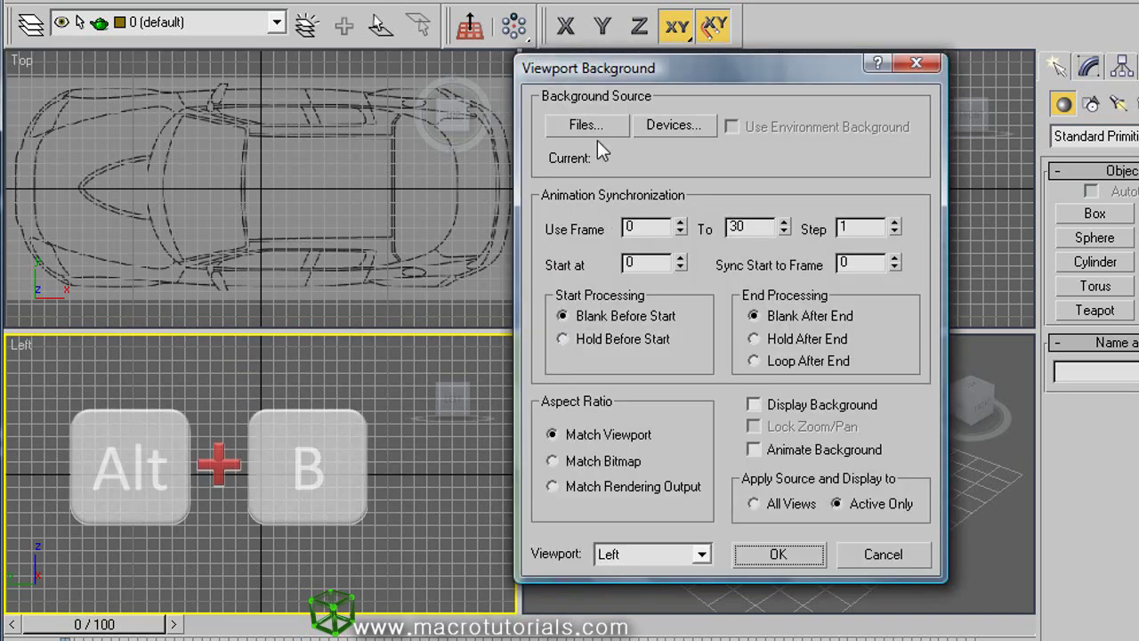
pyautogui.click(595, 129)
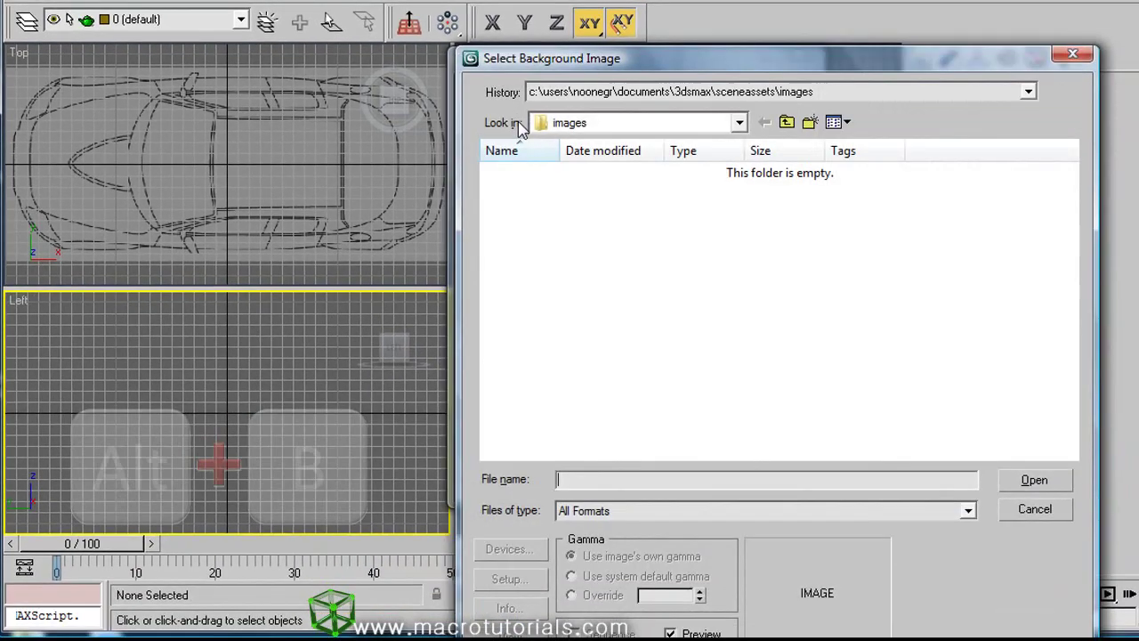
pyautogui.click(570, 124)
pyautogui.click(570, 145)
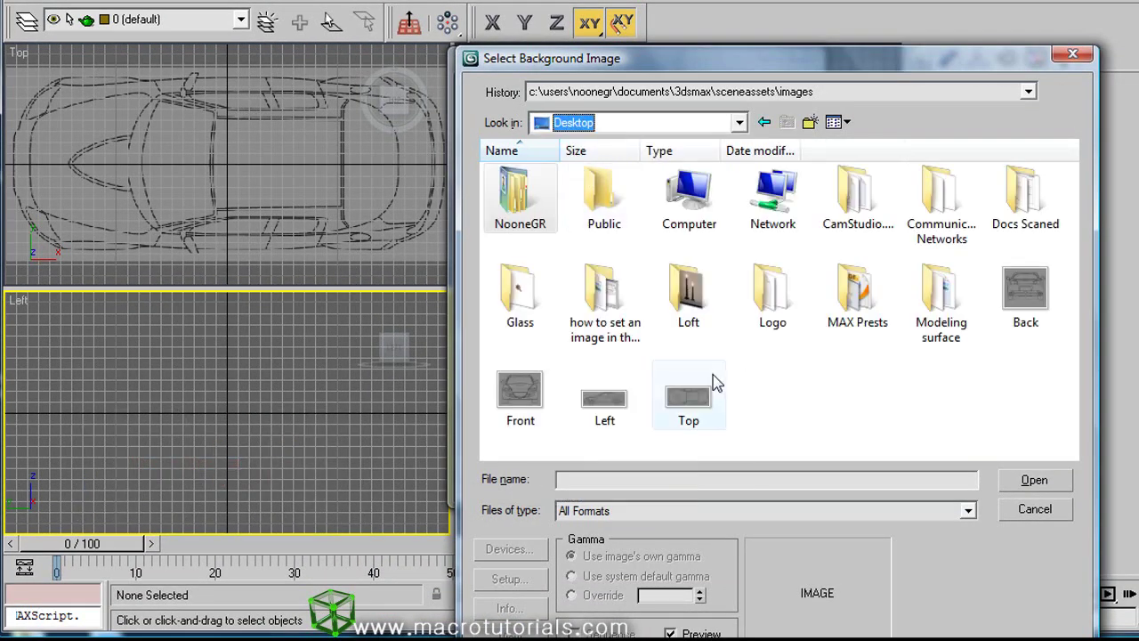
pyautogui.click(605, 396)
pyautogui.click(1035, 481)
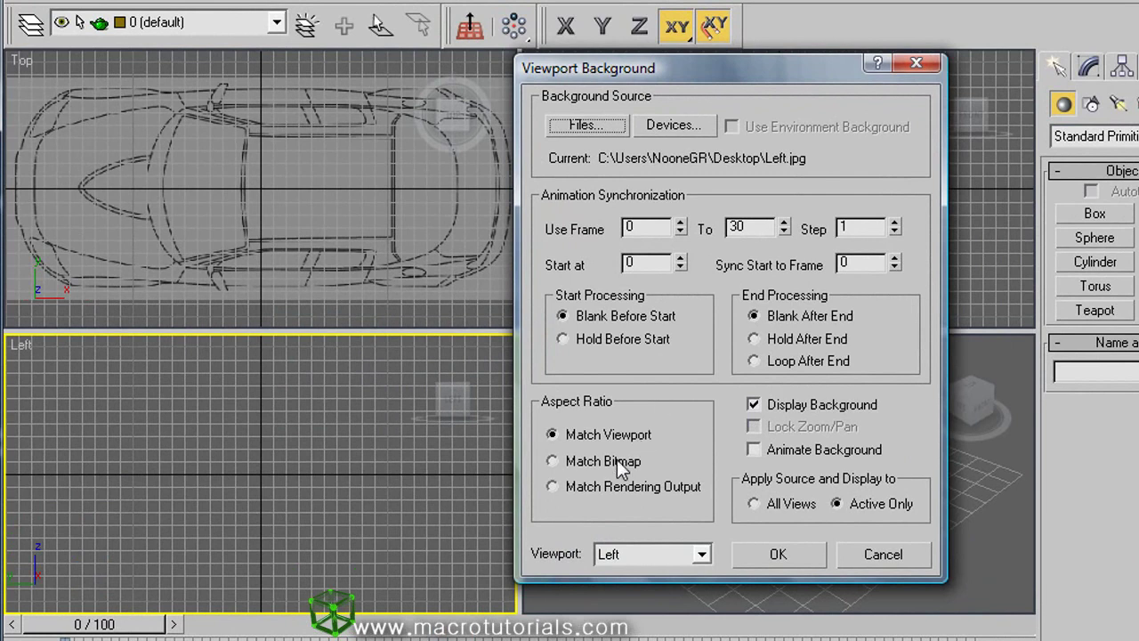
pyautogui.click(617, 461)
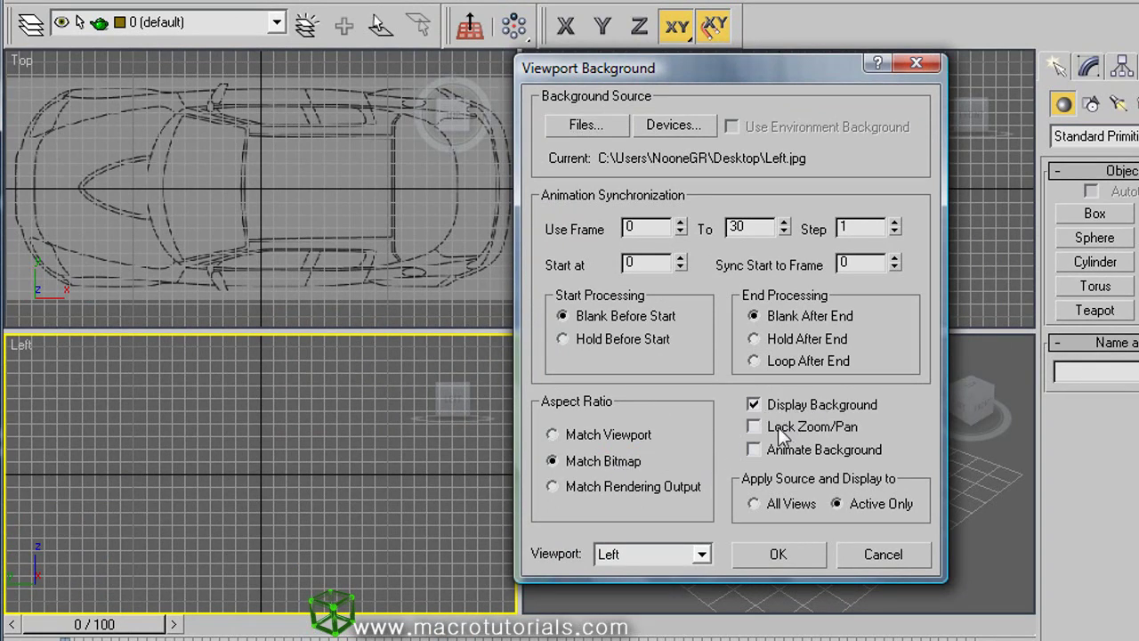
pyautogui.click(778, 427)
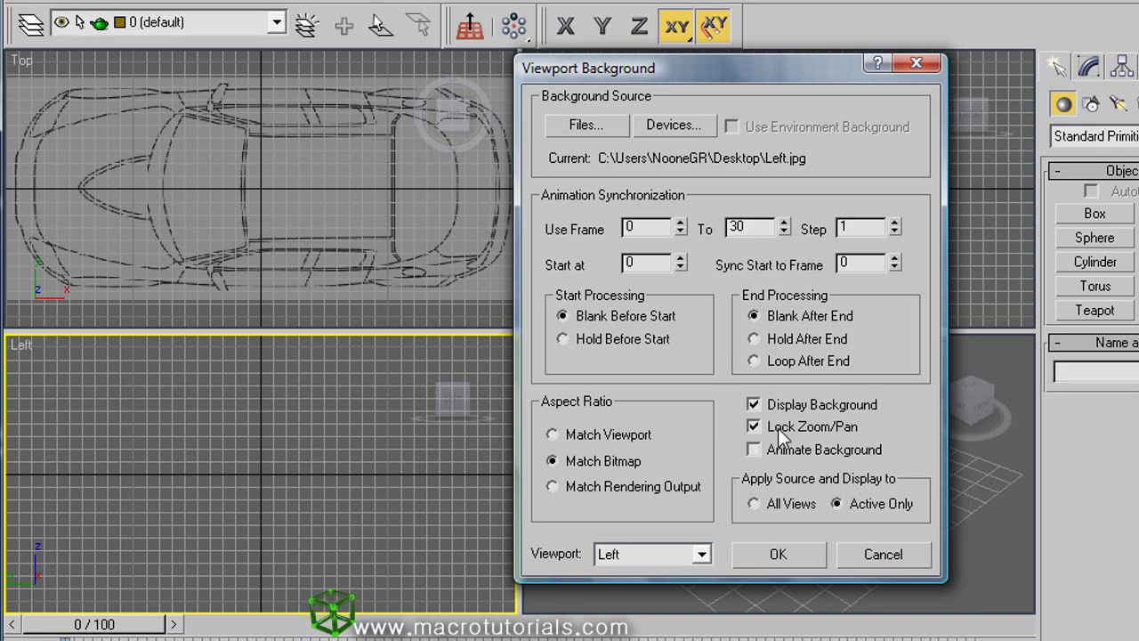
pyautogui.click(800, 553)
# Set Desktop Front.jpg as the Front viewport background with Match Bitmap and Lock Zoom/Pan.
pyautogui.moveTo(445, 401)
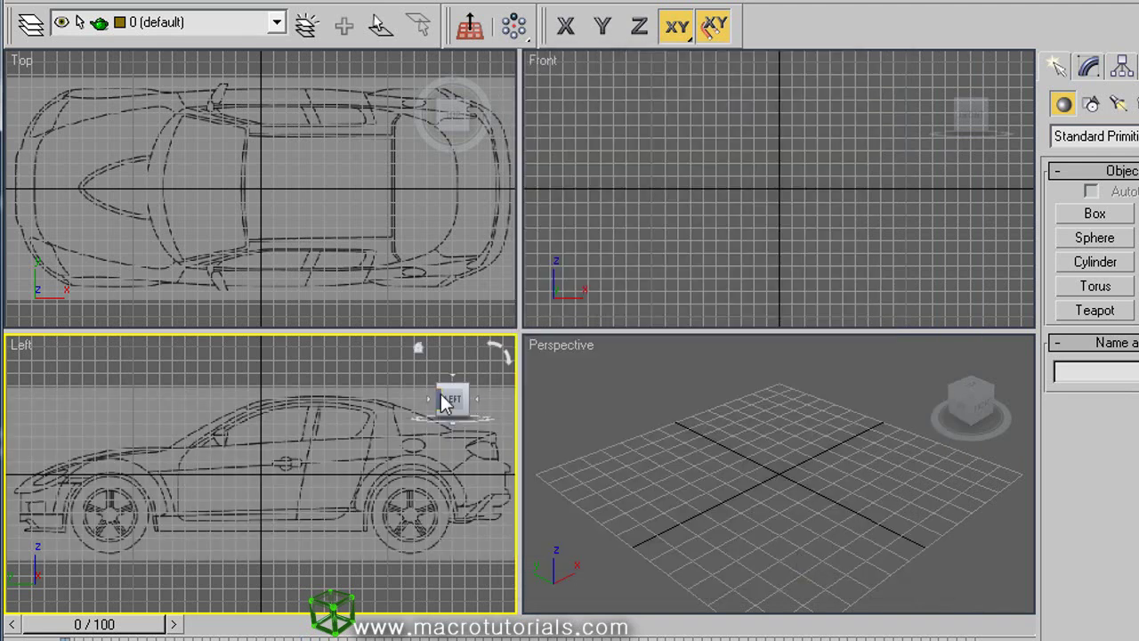
pyautogui.click(683, 186)
pyautogui.hotkey('alt', 'b')
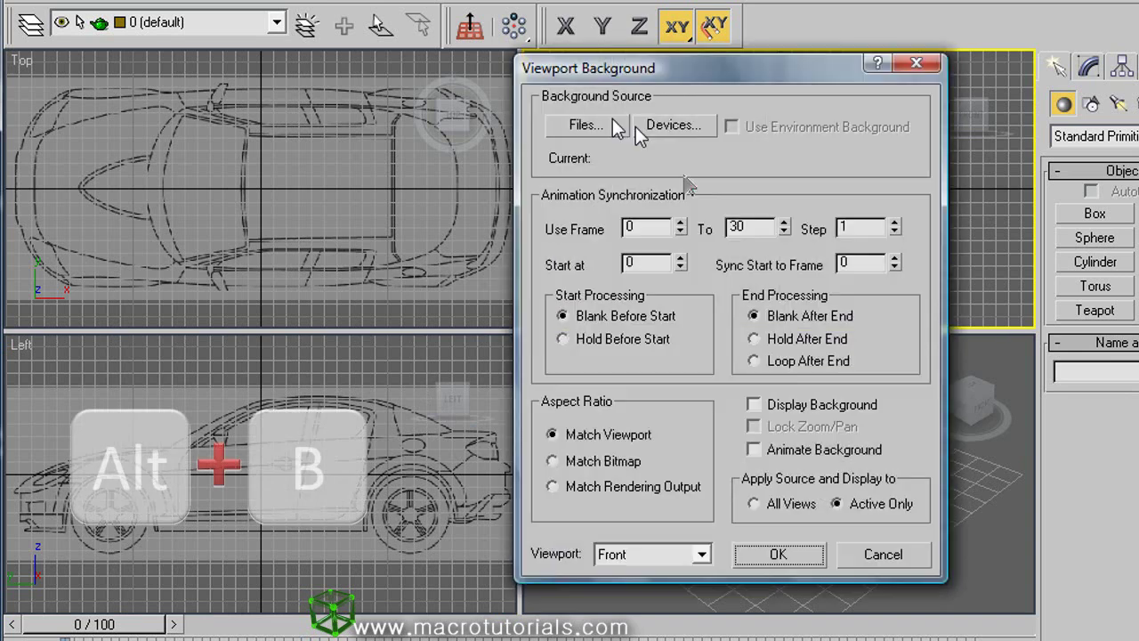
pyautogui.click(614, 126)
pyautogui.click(656, 121)
pyautogui.click(572, 145)
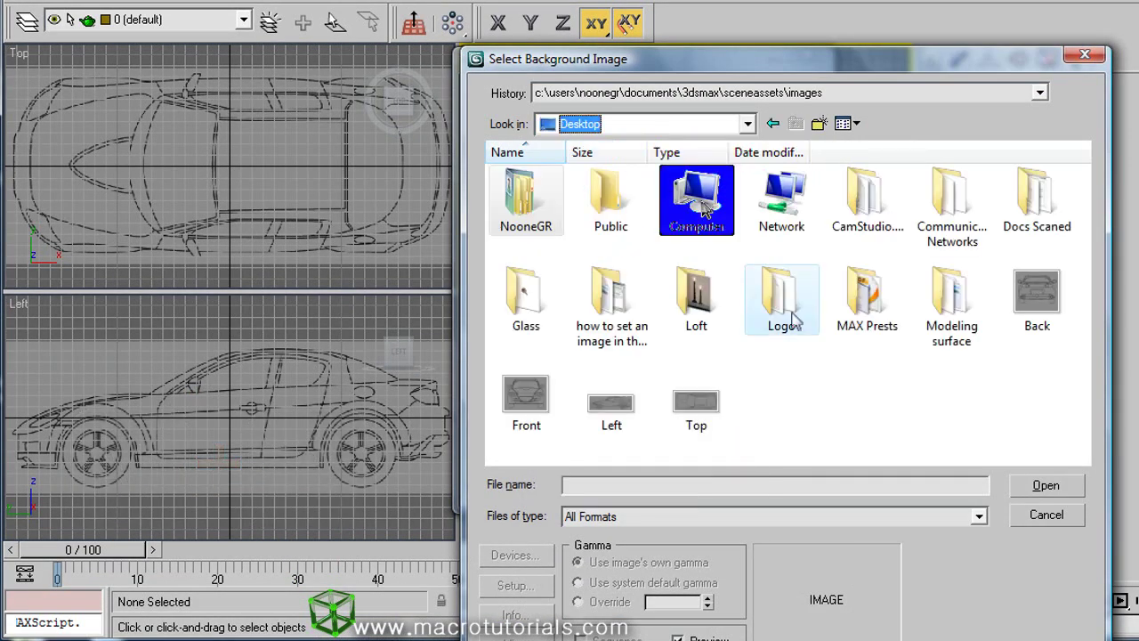
pyautogui.click(526, 394)
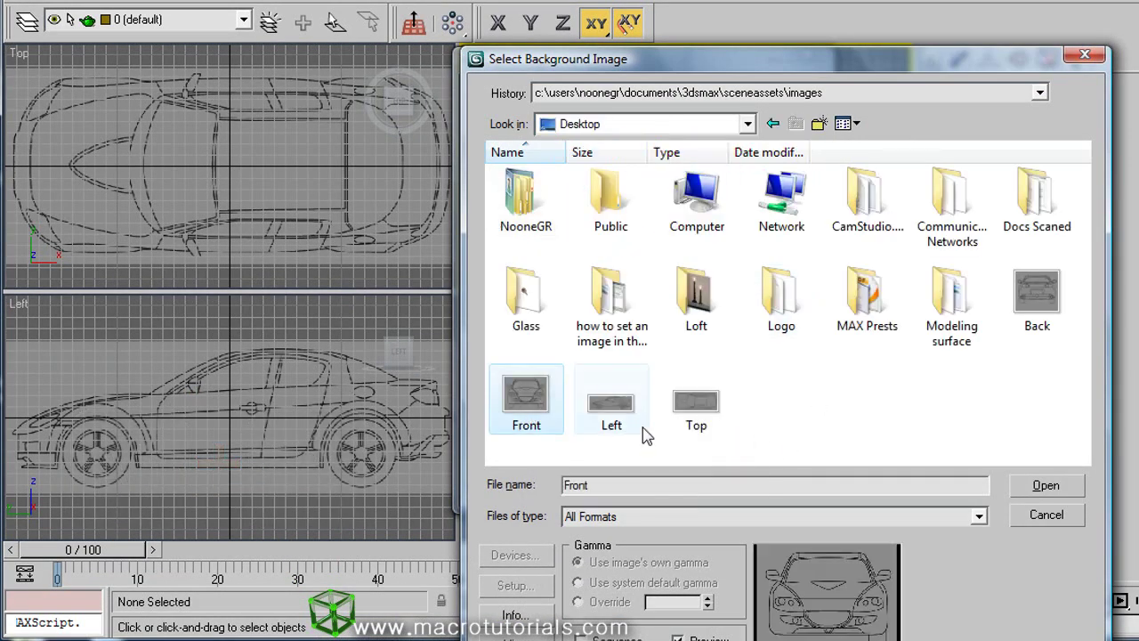
pyautogui.click(1028, 481)
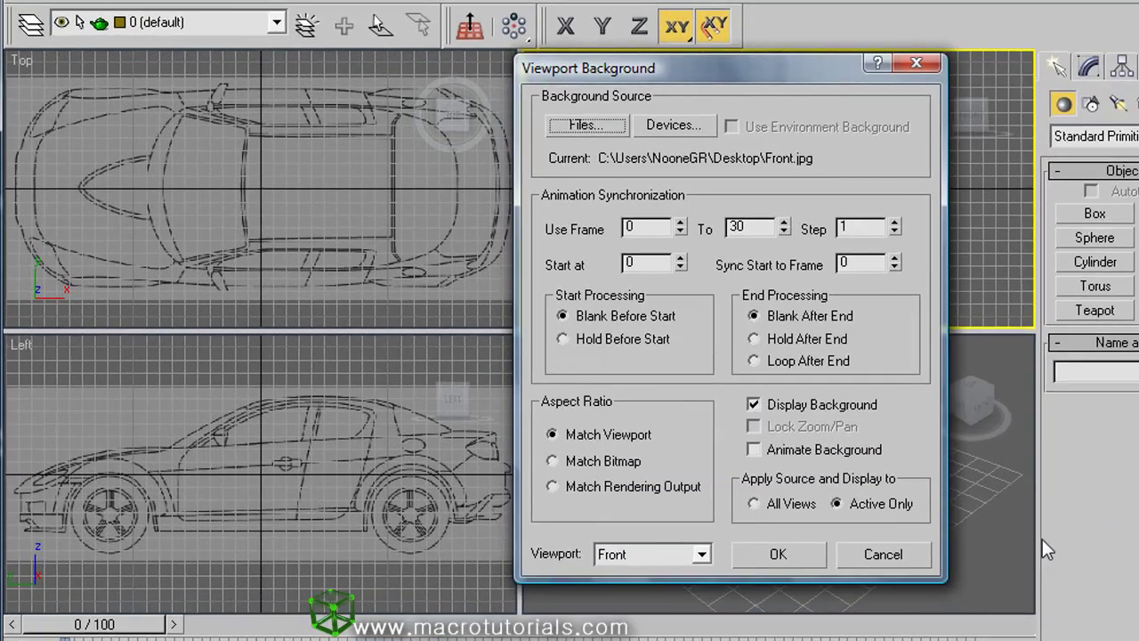
pyautogui.click(588, 456)
pyautogui.click(753, 427)
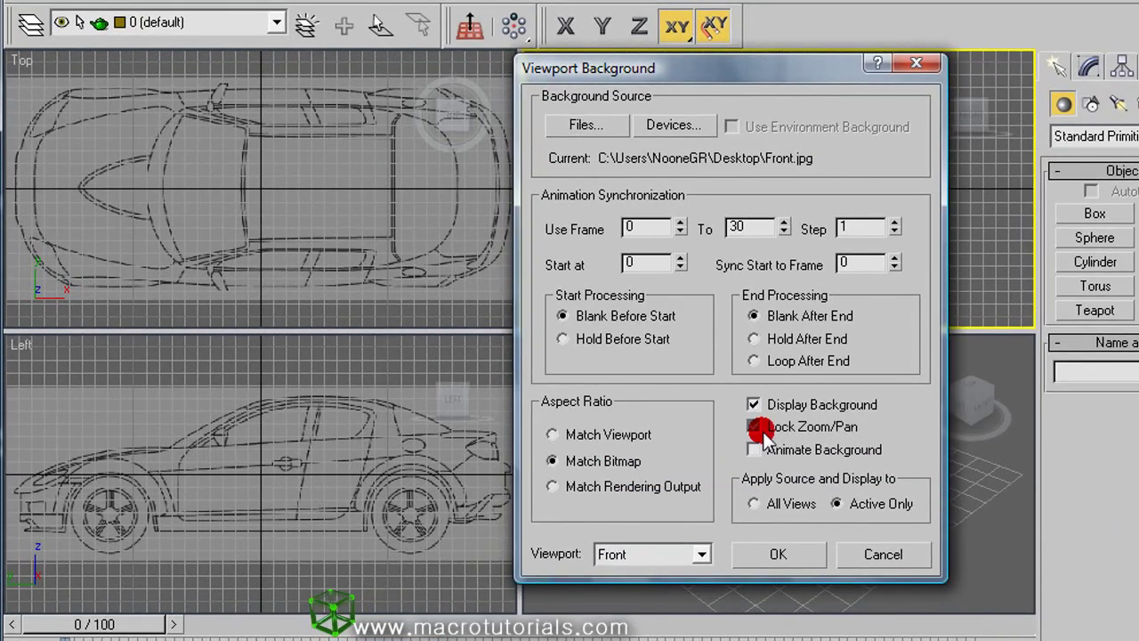
pyautogui.click(779, 554)
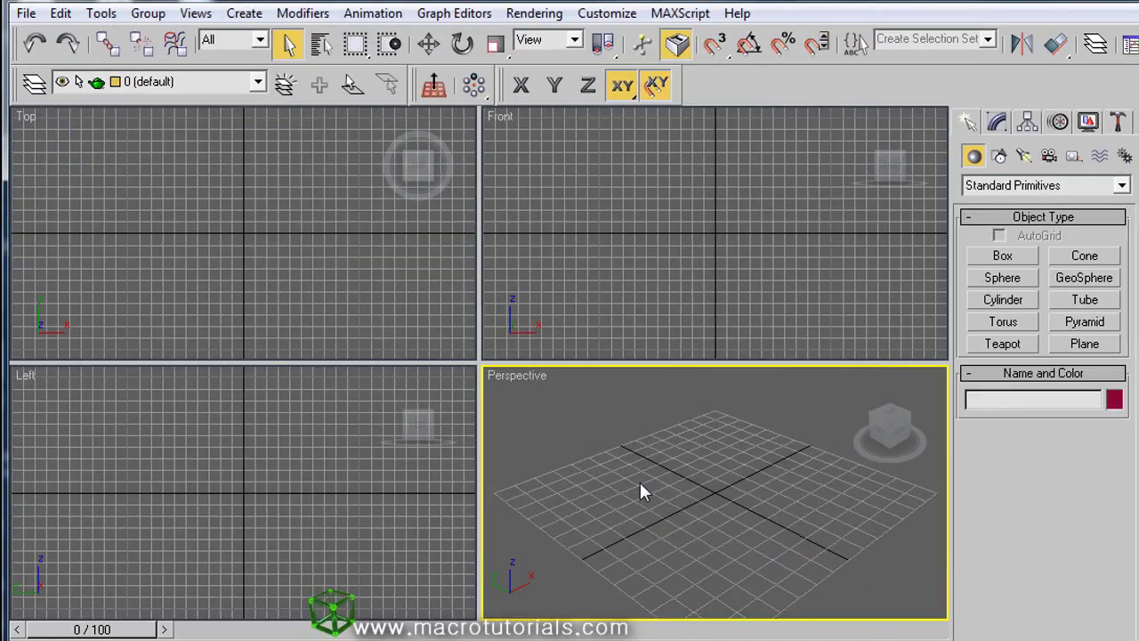
# Load the Desktop video 00.avi as the Top viewport background and confirm.
pyautogui.click(264, 199)
pyautogui.hotkey('alt', 'b')
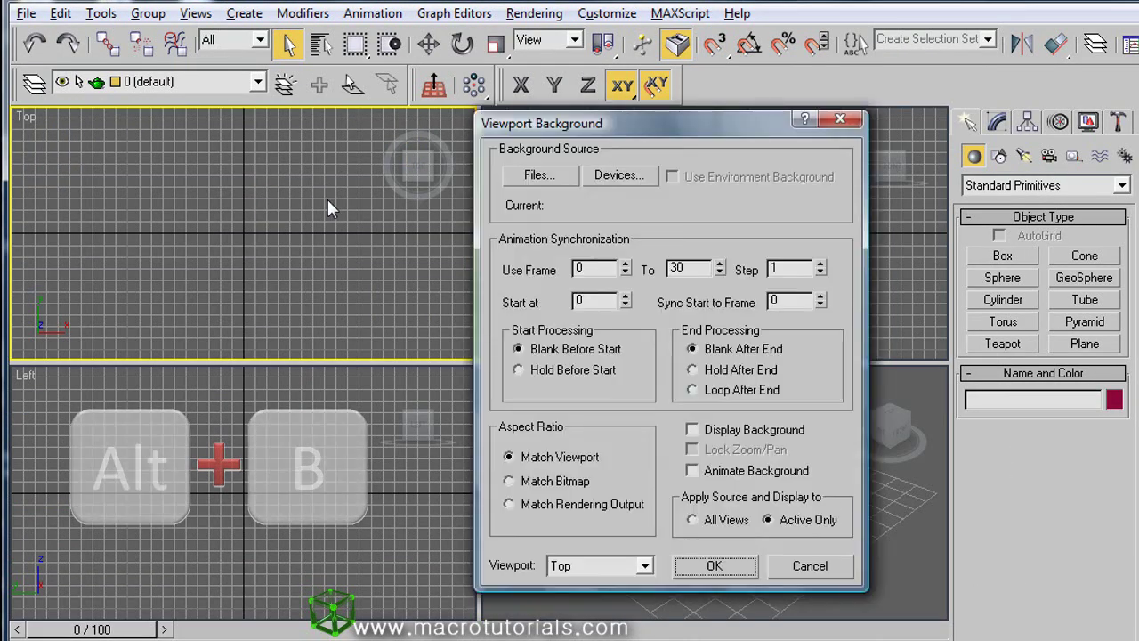
pyautogui.click(549, 177)
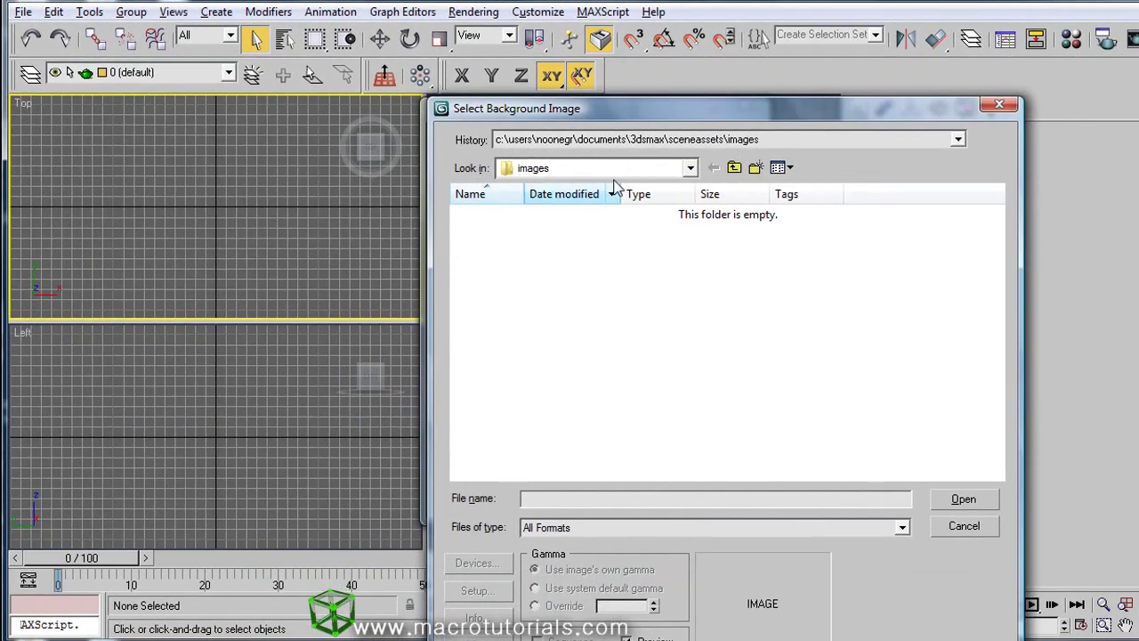
pyautogui.click(685, 168)
pyautogui.click(658, 188)
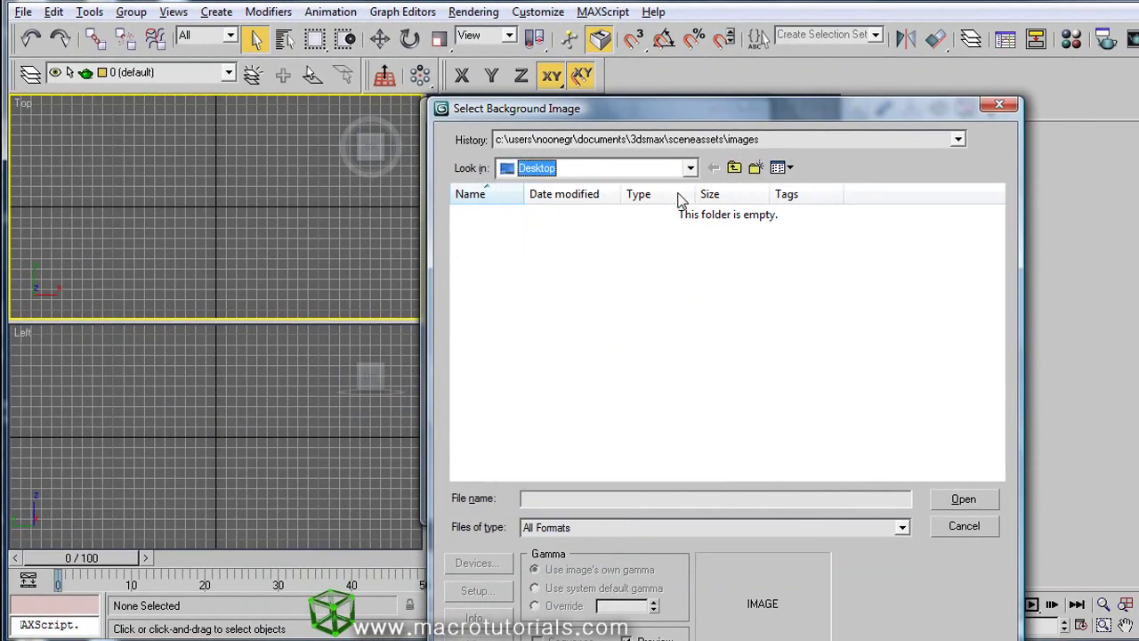
pyautogui.click(955, 327)
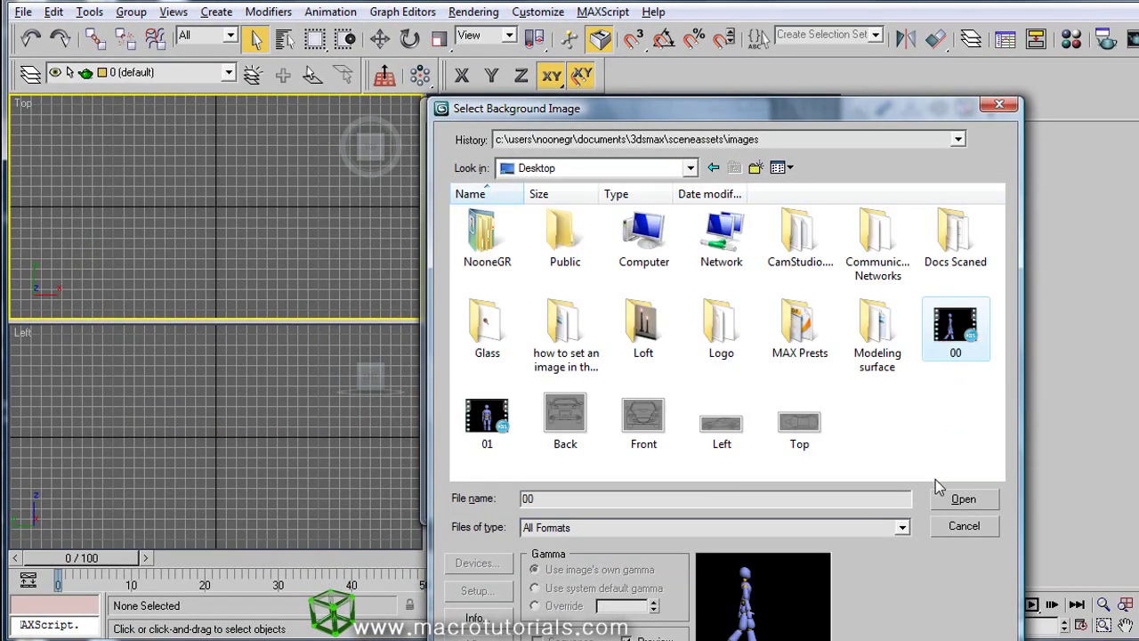
pyautogui.click(961, 499)
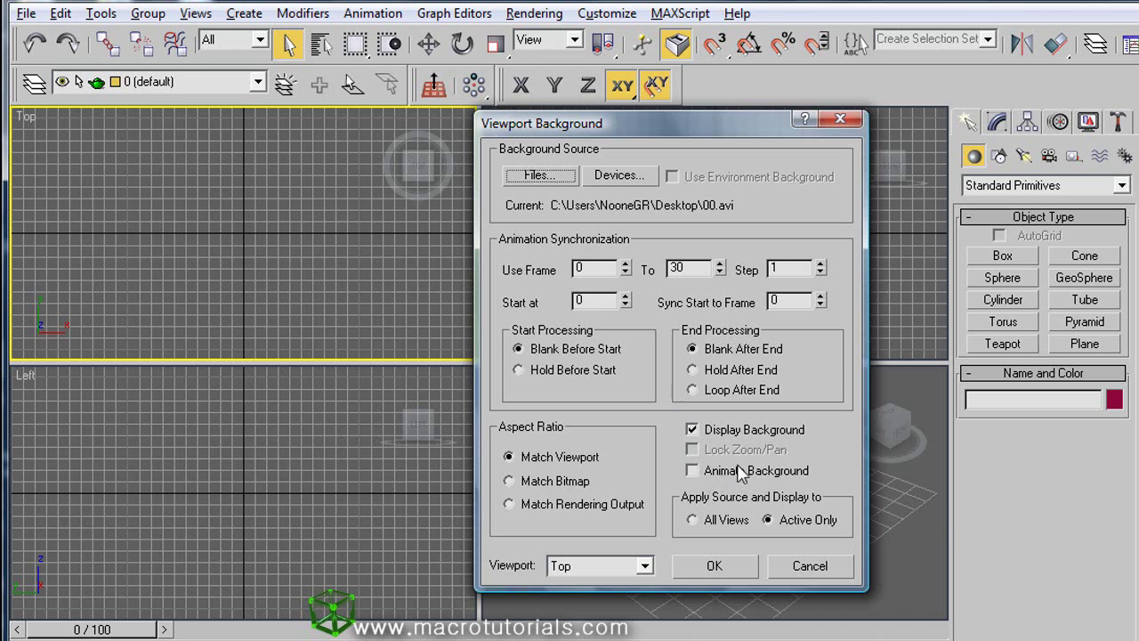
pyautogui.click(716, 566)
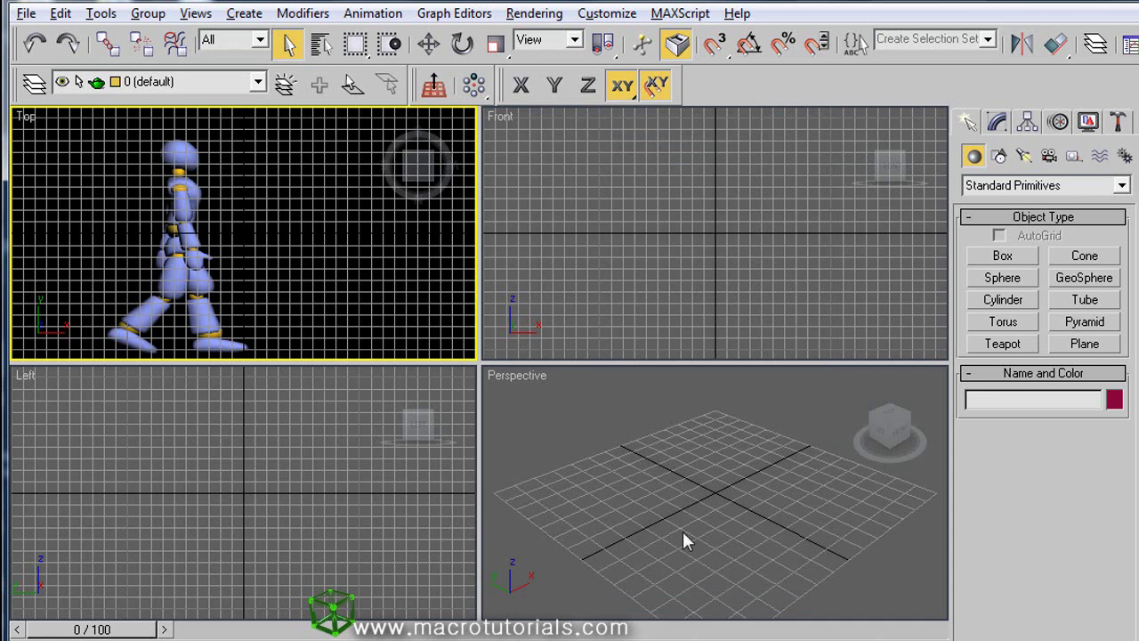
# Hide the Top viewport grid with G, play and stop the animation, and return to frame 0.
pyautogui.press('g')
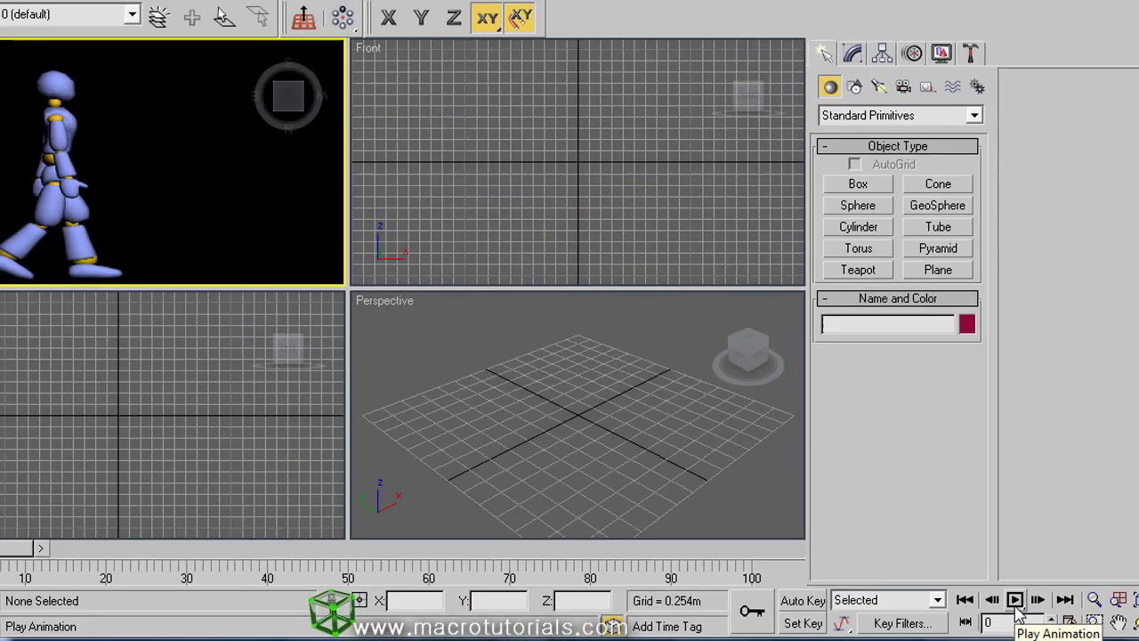
pyautogui.click(778, 525)
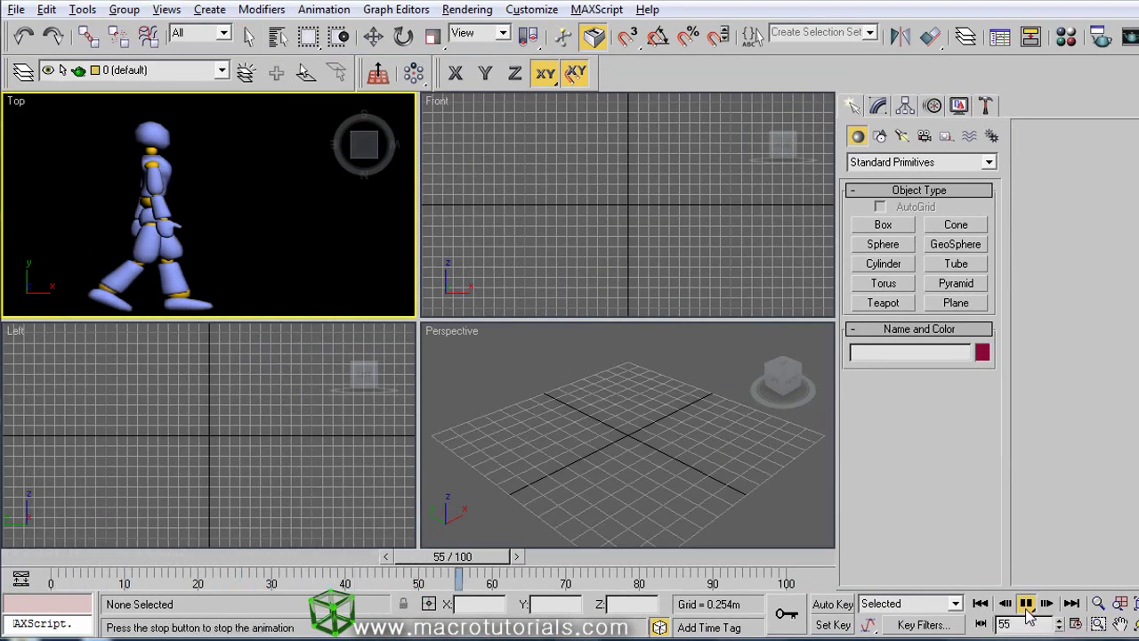
pyautogui.click(1026, 605)
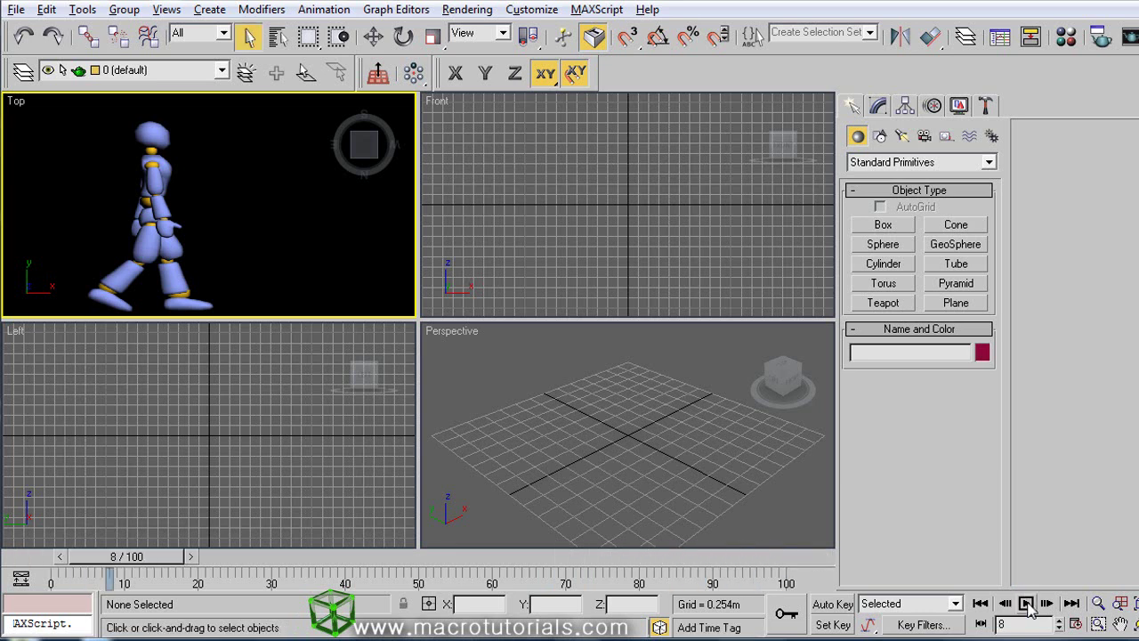
pyautogui.click(980, 603)
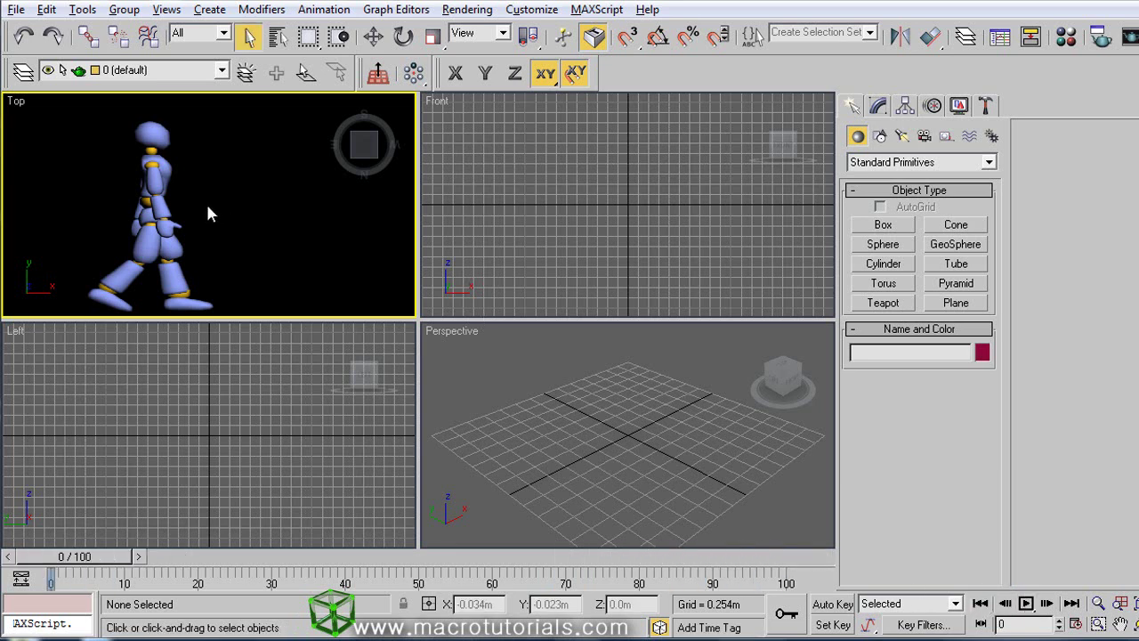
pyautogui.hotkey('alt', 'b')
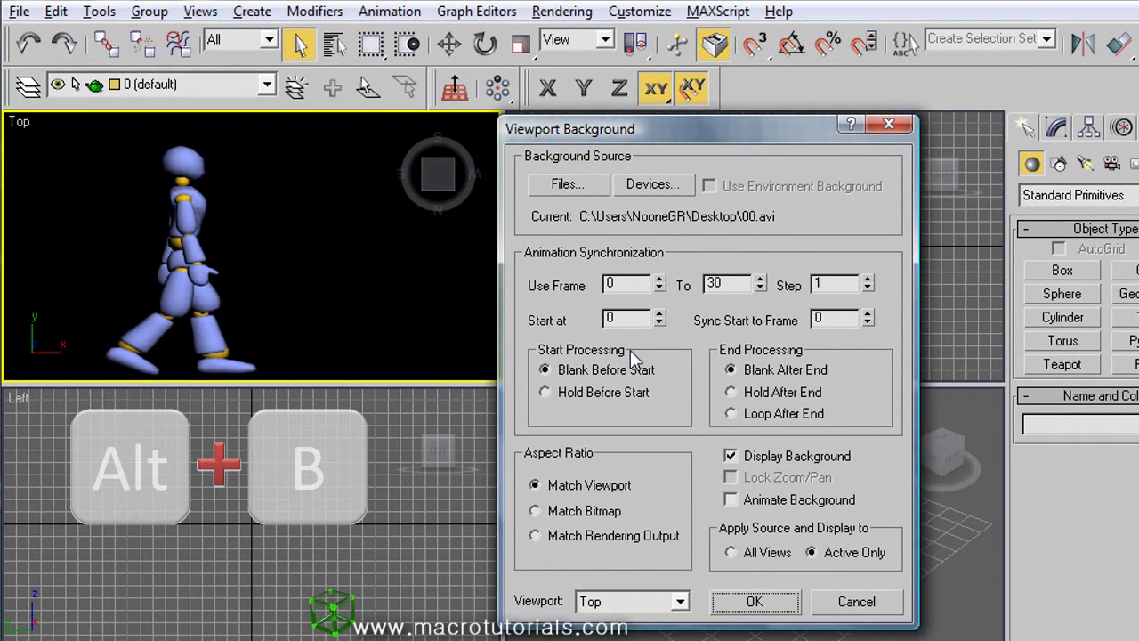
# Enable Animate Background, then play the animation, stop it, and rewind to frame 0.
pyautogui.click(750, 500)
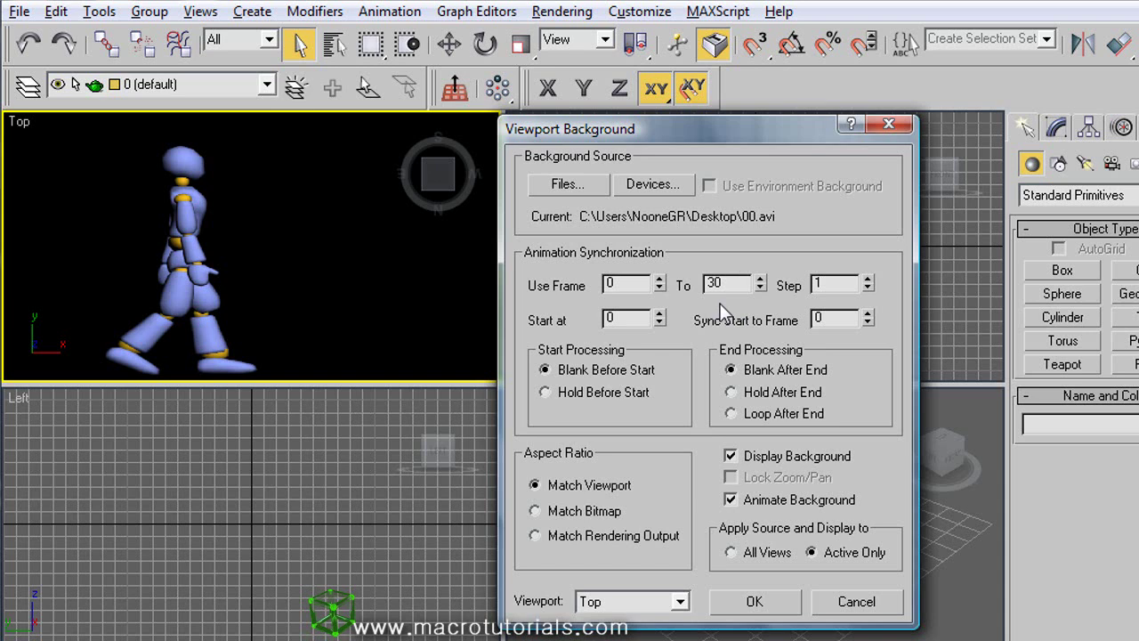
pyautogui.click(756, 601)
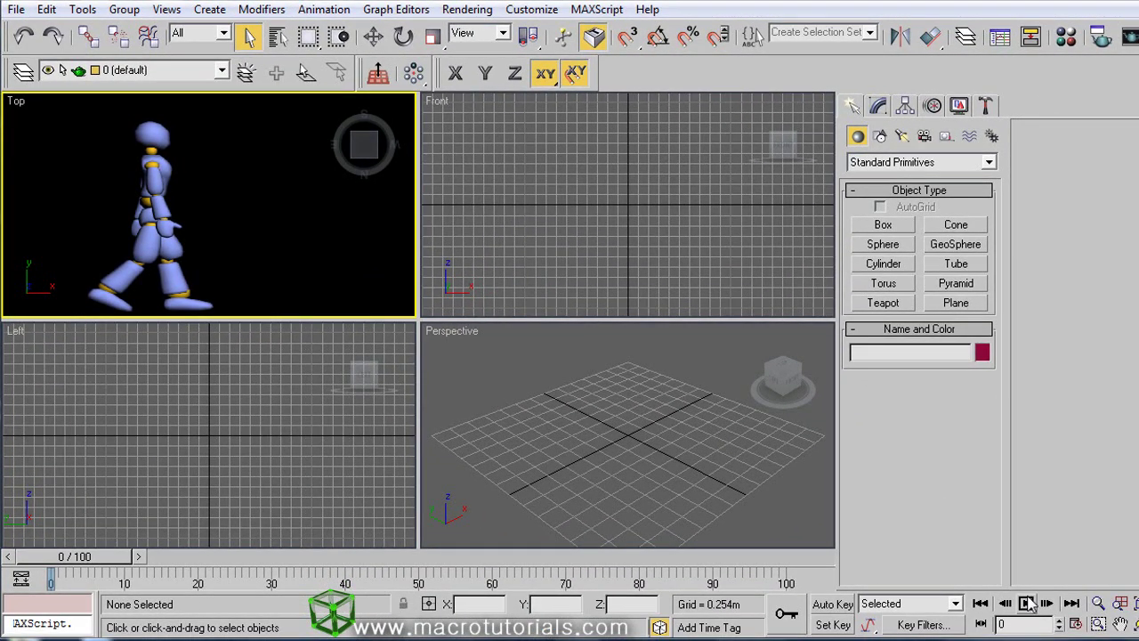
pyautogui.click(1026, 604)
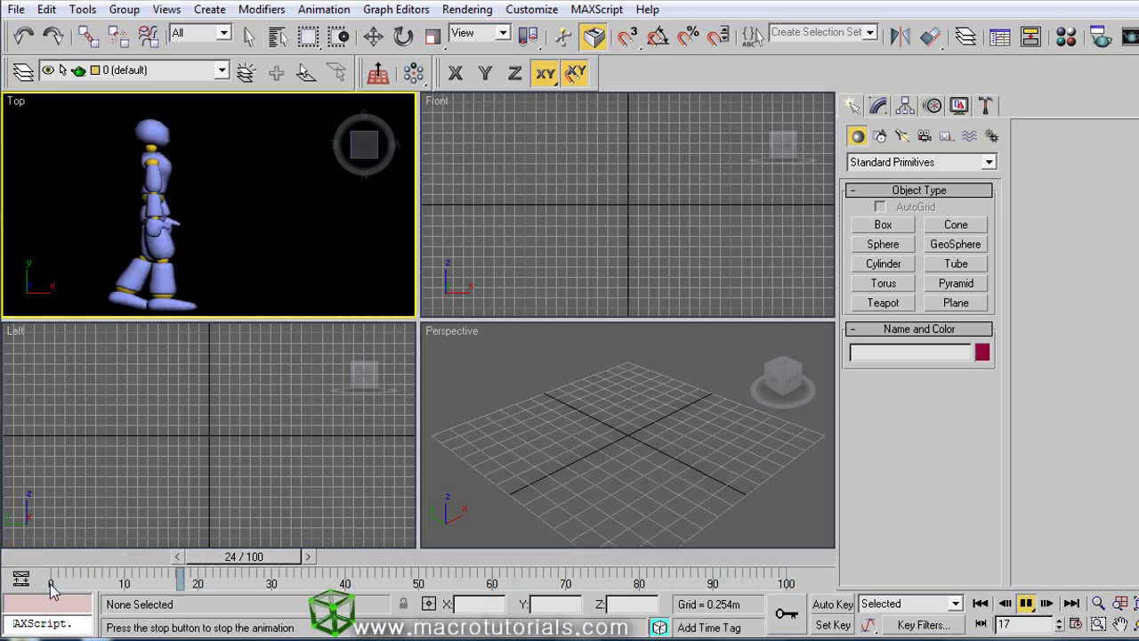
pyautogui.click(1027, 605)
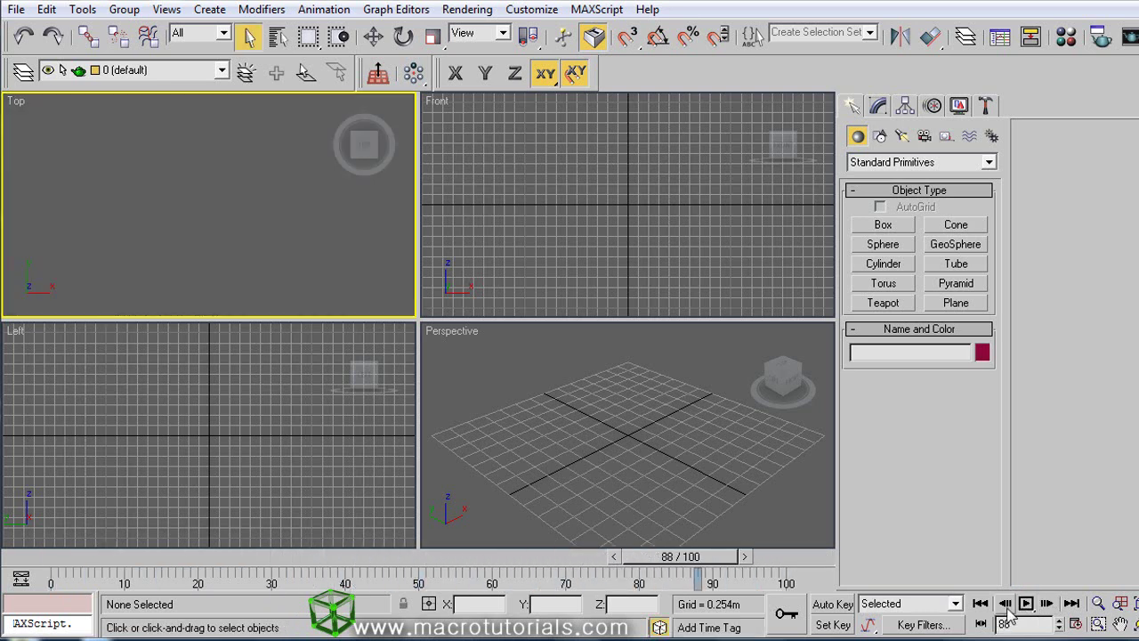
pyautogui.click(980, 604)
pyautogui.hotkey('alt', 'b')
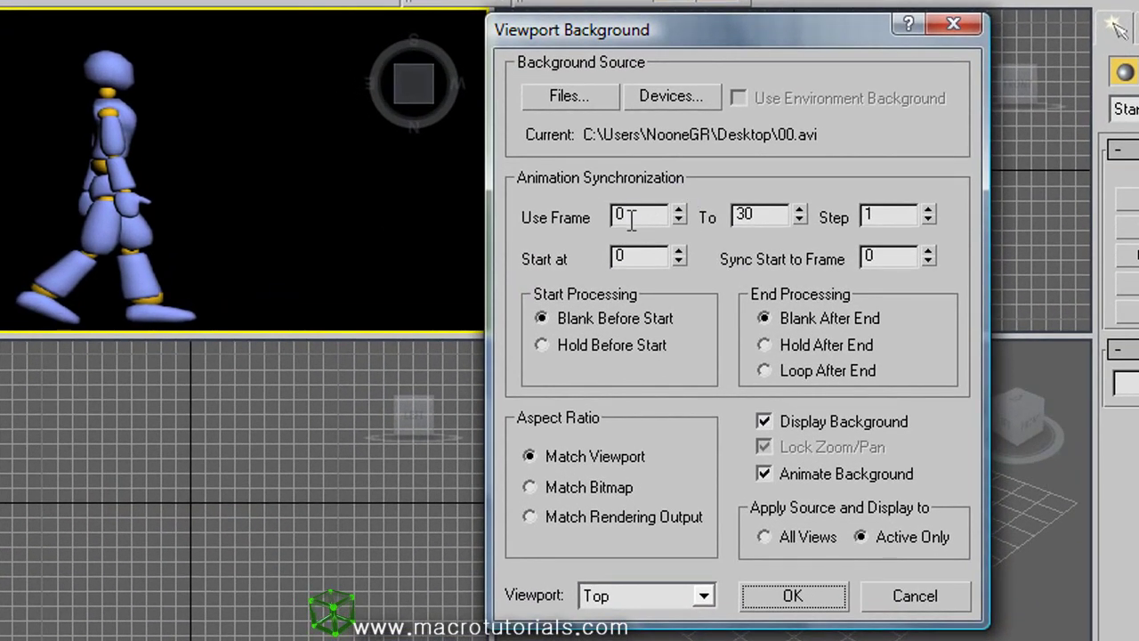
# Set the background video's frame step to 3.
pyautogui.doubleClick(631, 220)
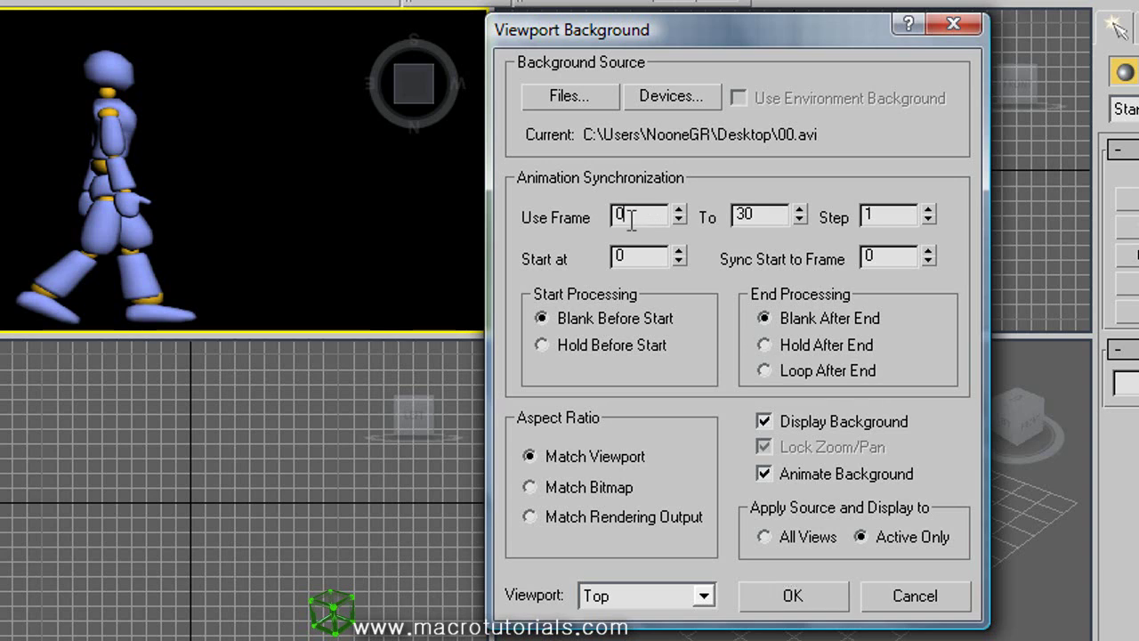
pyautogui.click(649, 214)
pyautogui.click(768, 209)
pyautogui.click(926, 212)
pyautogui.click(926, 212)
pyautogui.click(876, 217)
# Make the video start at frame 10, apply, and move the timeline to frame 10.
pyautogui.click(677, 252)
pyautogui.click(677, 252)
pyautogui.click(677, 252)
pyautogui.click(677, 251)
pyautogui.click(678, 252)
pyautogui.click(678, 252)
pyautogui.click(678, 252)
pyautogui.click(677, 252)
pyautogui.click(678, 251)
pyautogui.click(792, 595)
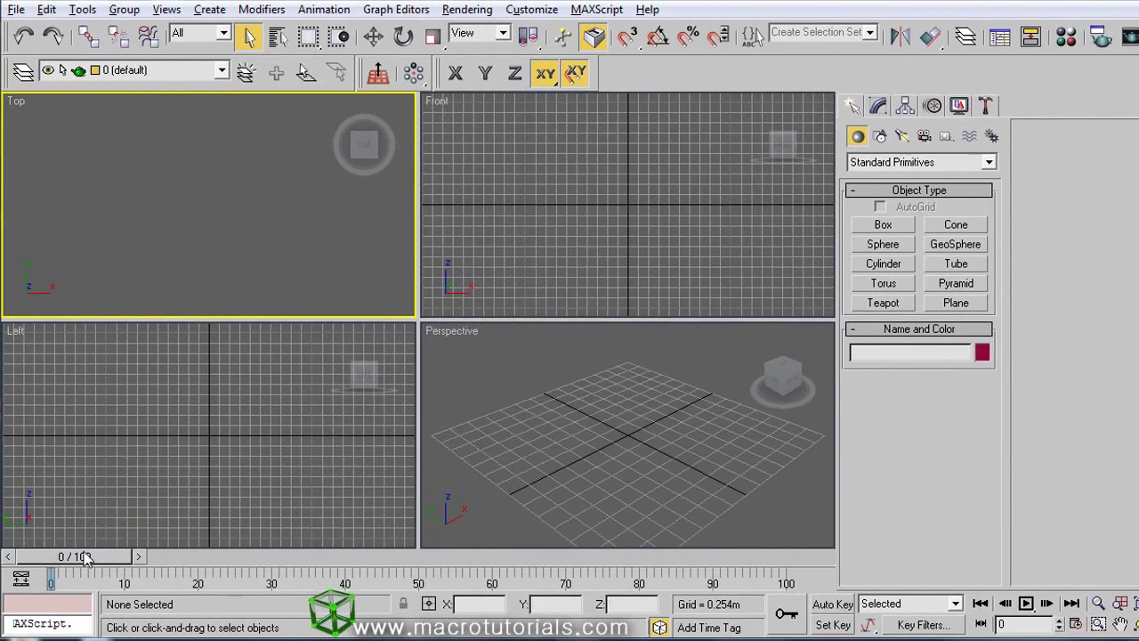
pyautogui.moveTo(78, 563); pyautogui.dragTo(151, 565)
# Set the Top viewport background video to Hold Before Start and Hold After End, then scrub to check the figure's pose.
pyautogui.hotkey('alt', 'b')
pyautogui.moveTo(150, 567); pyautogui.dragTo(151, 568)
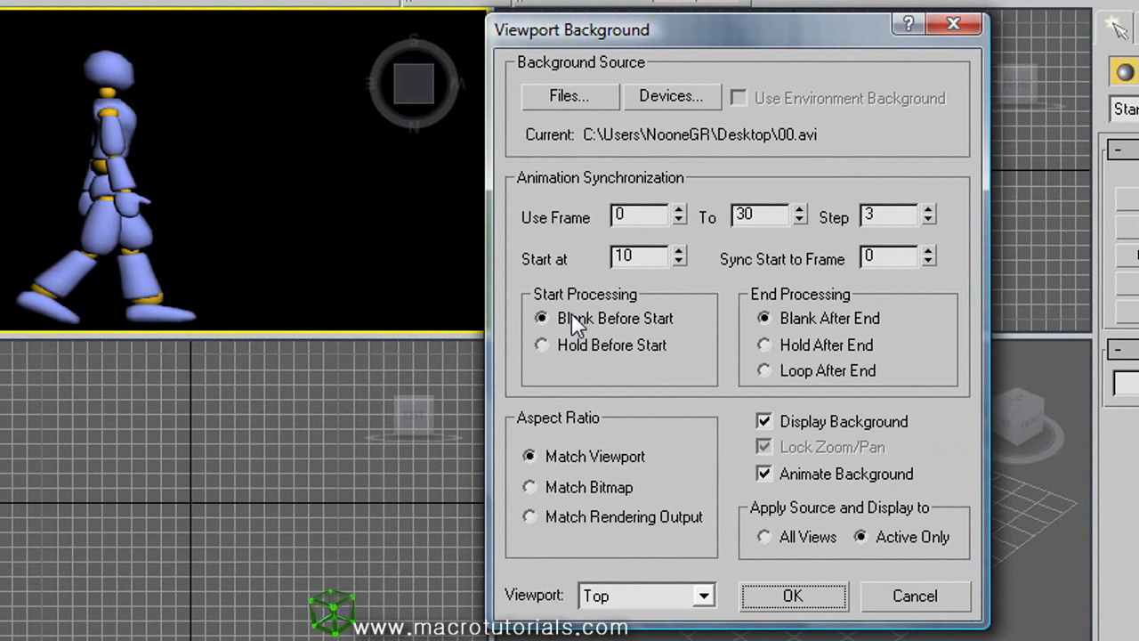
pyautogui.click(567, 345)
pyautogui.click(772, 346)
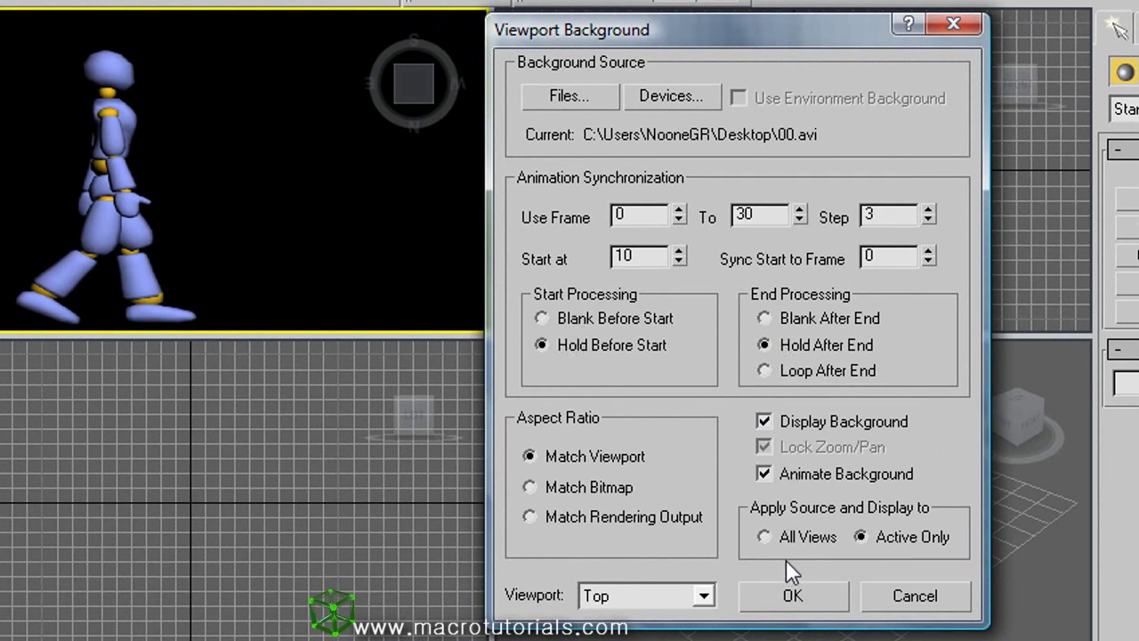
pyautogui.click(792, 596)
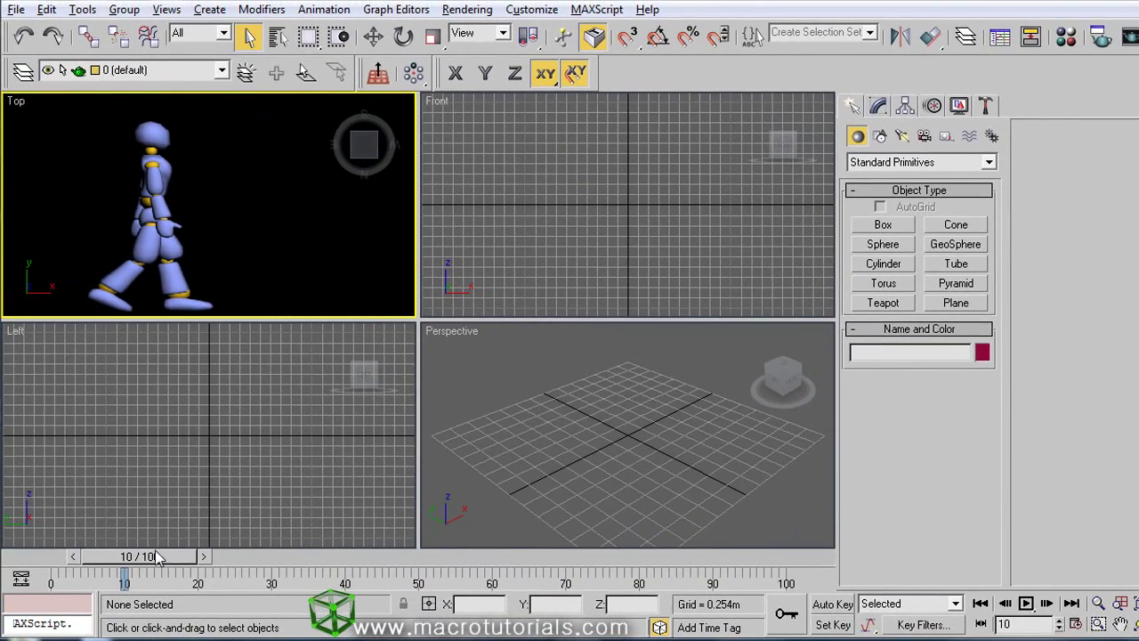
pyautogui.moveTo(145, 605); pyautogui.dragTo(61, 618)
pyautogui.moveTo(89, 567); pyautogui.dragTo(398, 569)
# Switch the video's end behaviour to Loop After End and scrub the timeline to about frame 74.
pyautogui.hotkey('alt', 'b')
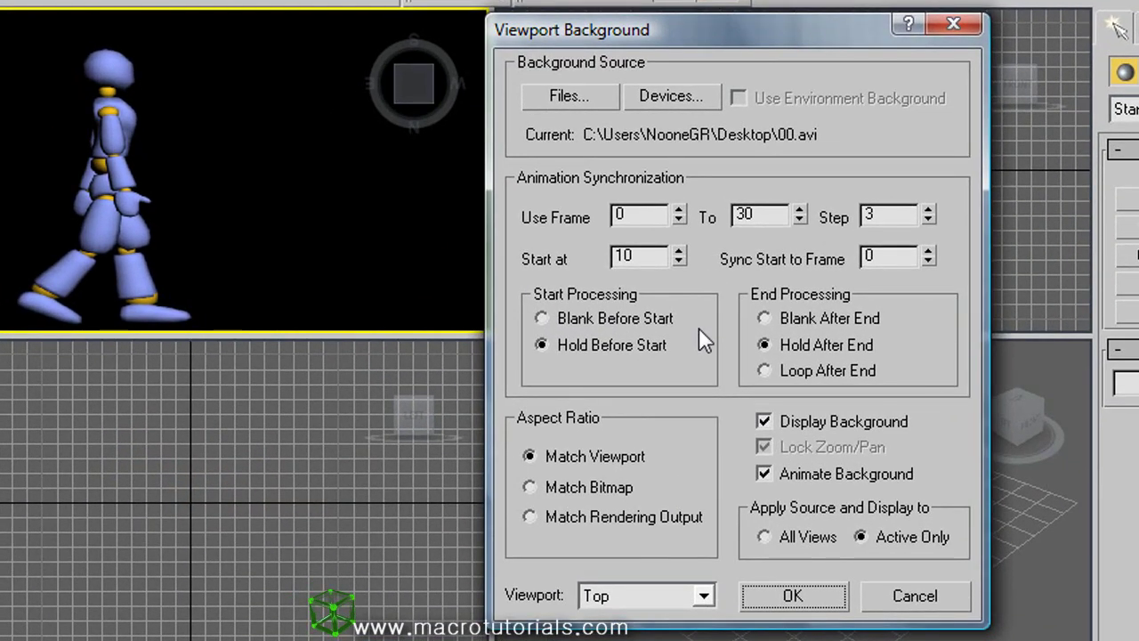
pyautogui.click(791, 371)
pyautogui.click(792, 591)
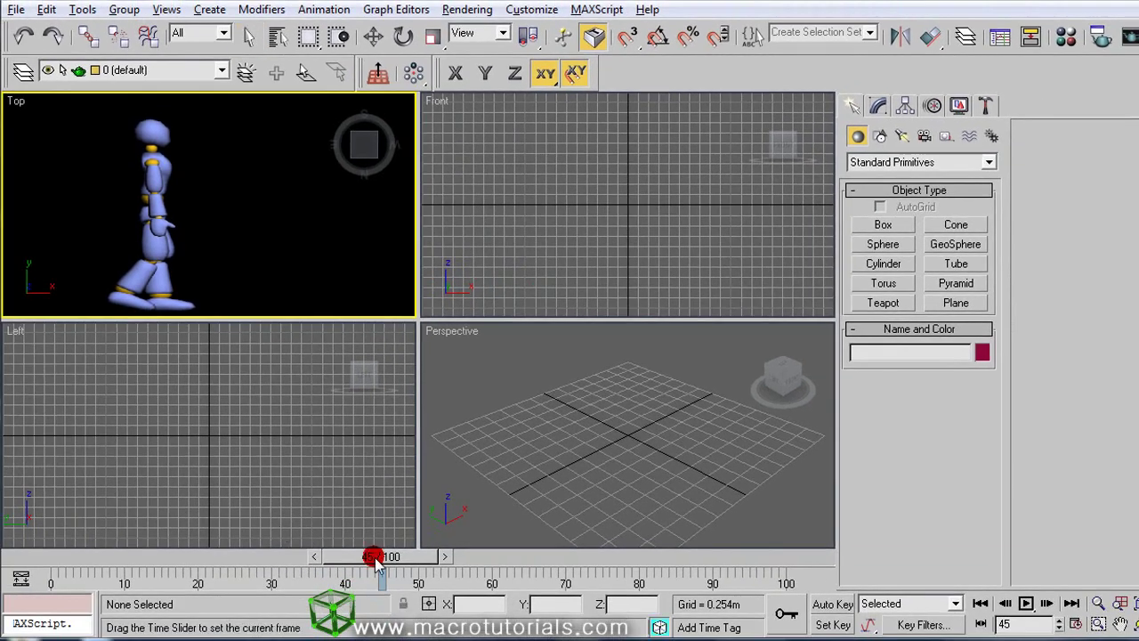
pyautogui.moveTo(375, 559); pyautogui.dragTo(722, 584)
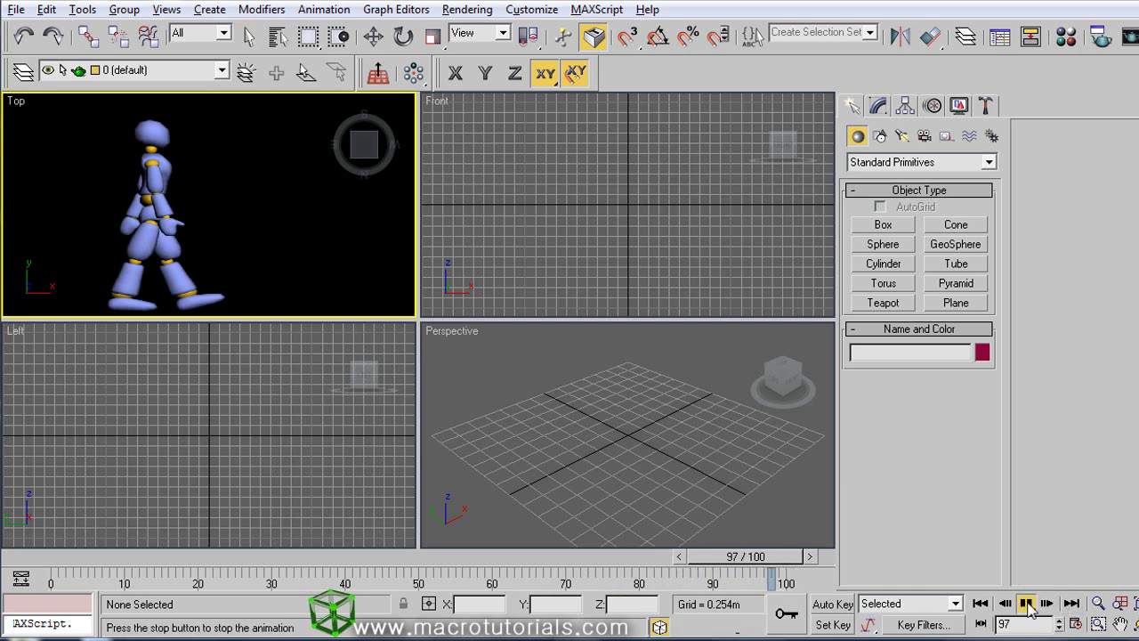